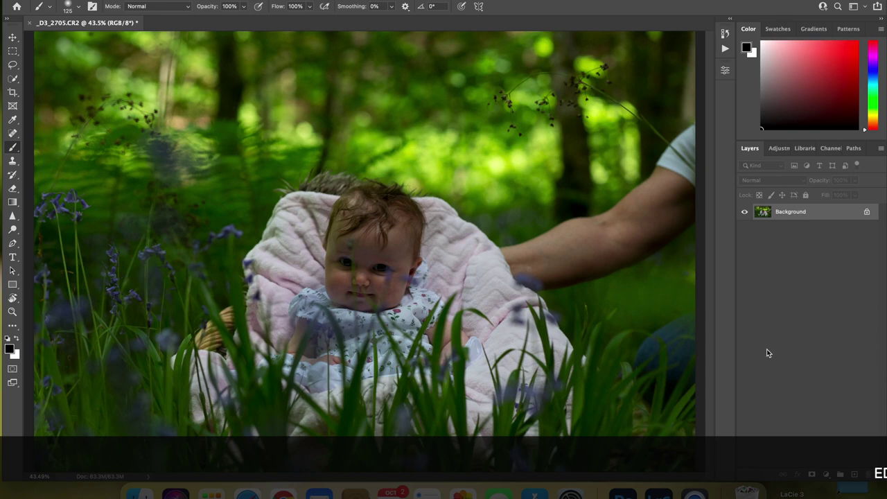
Duplicate the Background to Layer 1 and set its blend mode to Screen to brighten the photo.
key("super+minus")
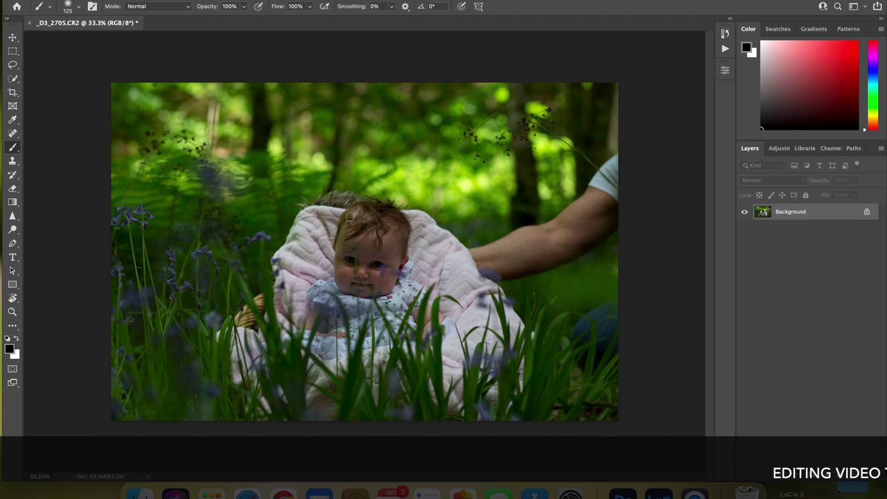
key("super+equal")
key("super+equal")
key("super+equal")
key("super+equal")
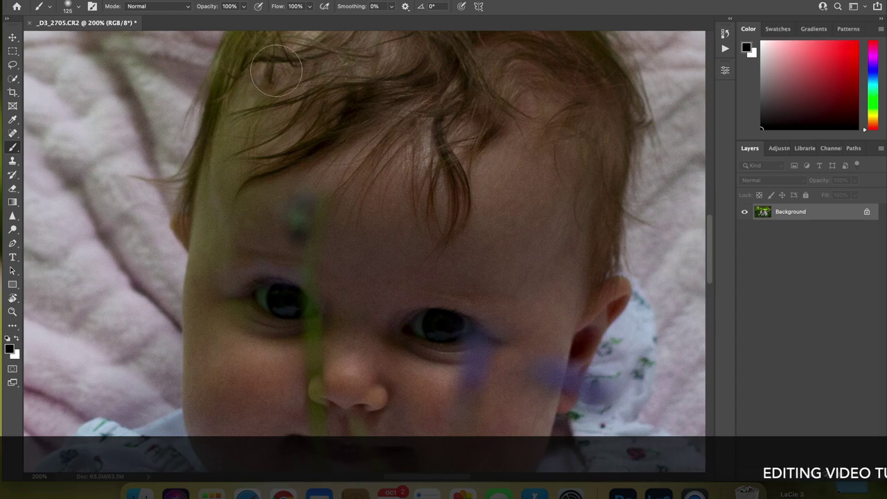
key("super+minus")
key("super+minus")
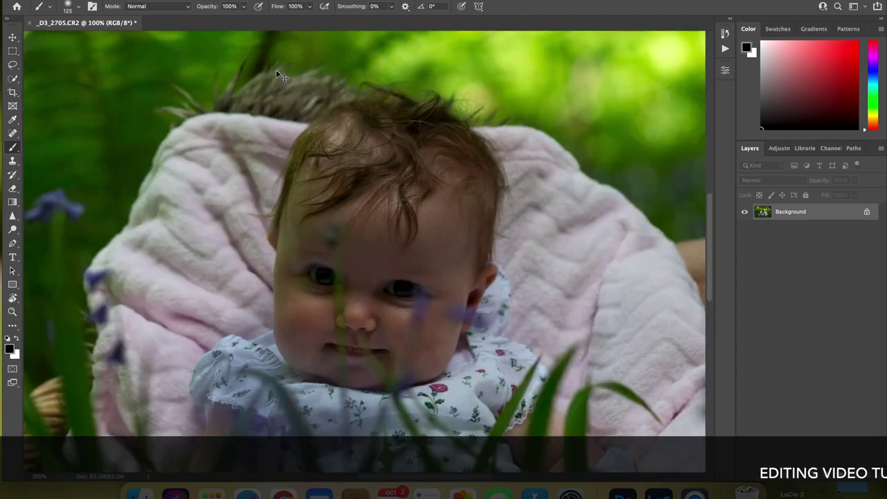
key("super+minus")
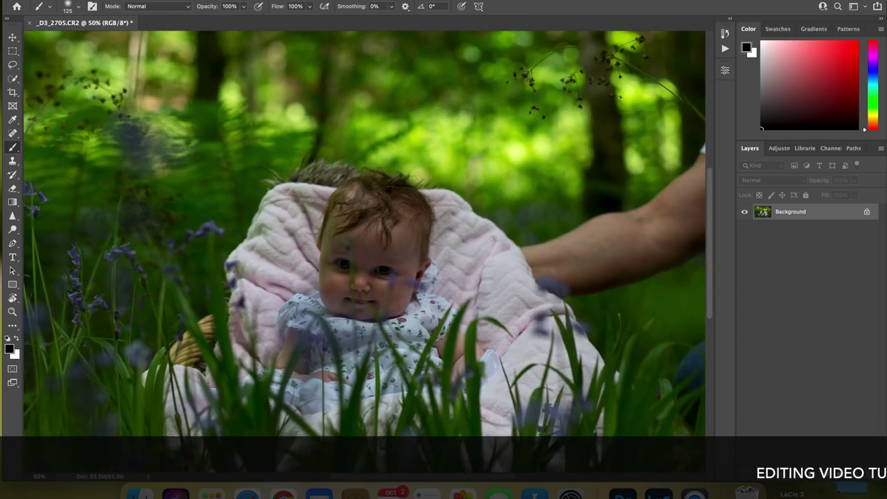
key("super+minus")
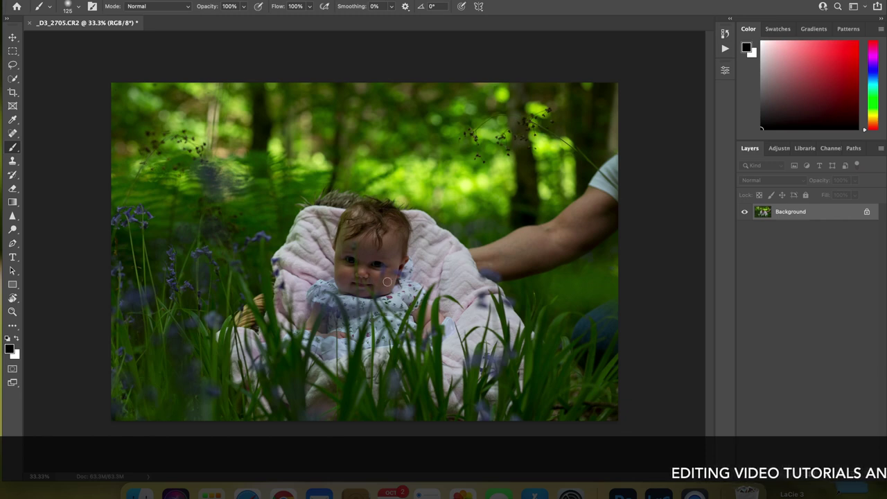
scroll(368, 242, "up", 2)
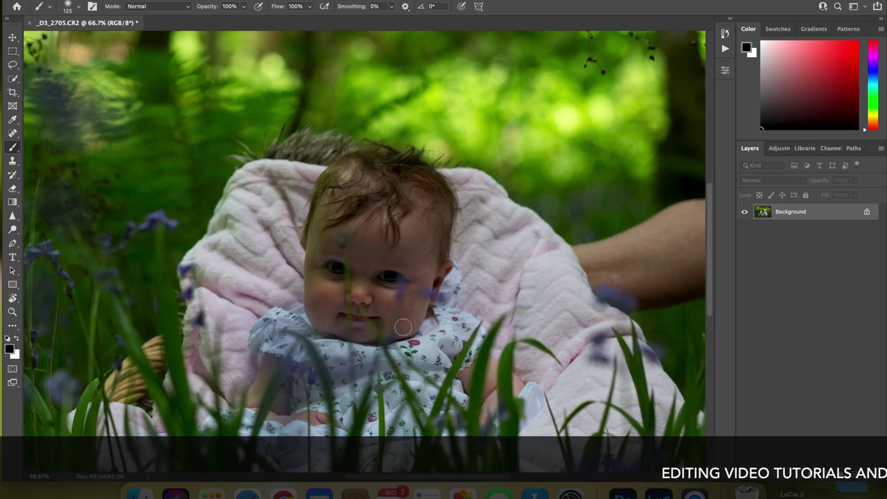
scroll(403, 326, "down", 2)
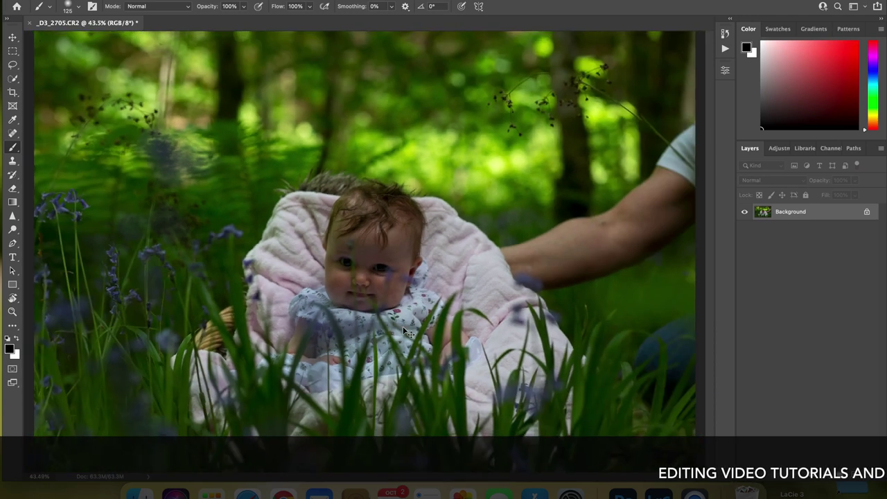
scroll(403, 330, "down", 1)
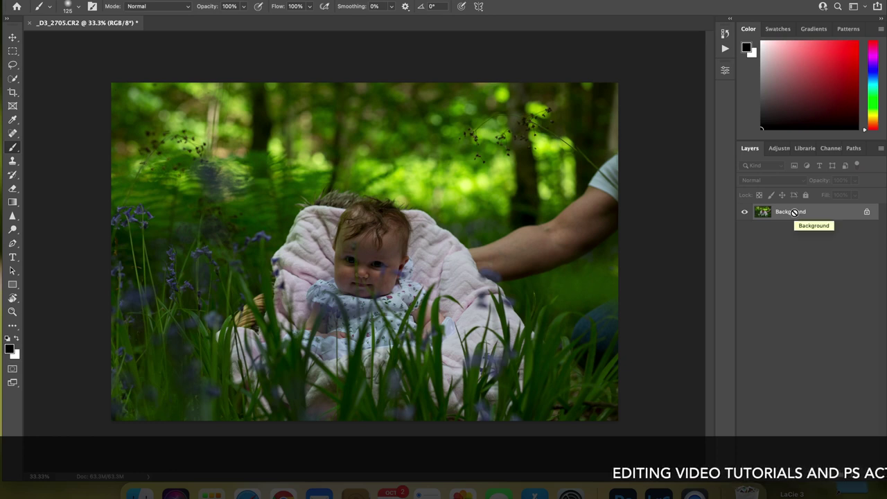
key("ctrl+j")
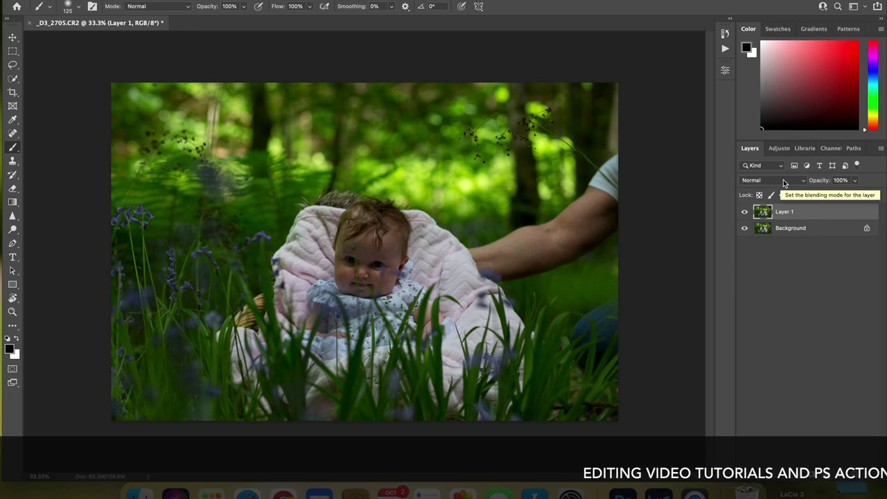
left_click(784, 182)
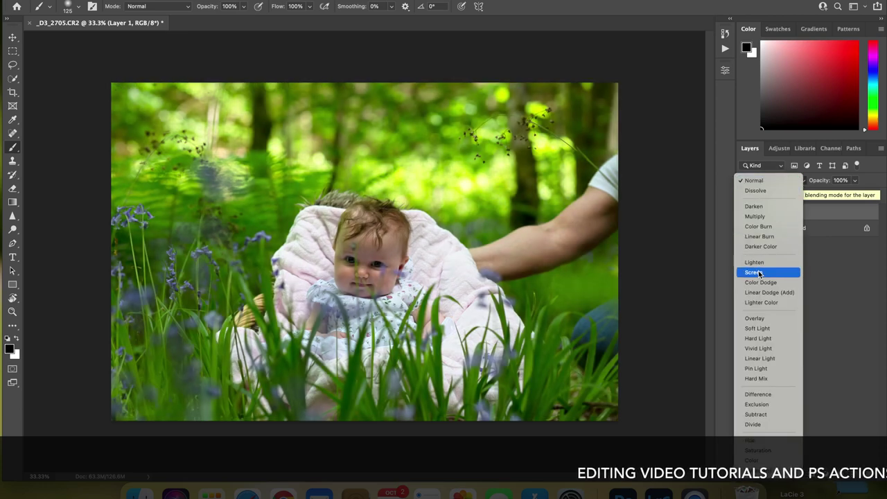
left_click(760, 273)
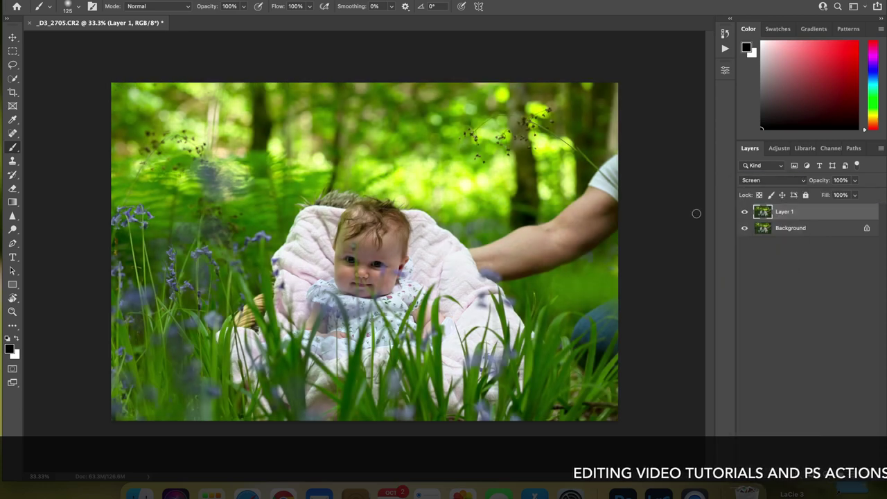
Compare the image with and without Layer 1, then hide the brightening with a black mask.
left_click(745, 212)
left_click(745, 212)
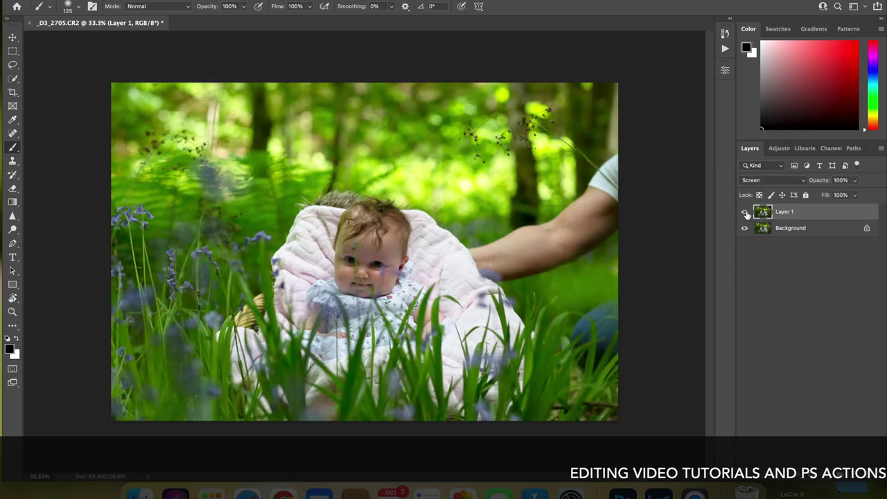
left_click(745, 212)
left_click(745, 212)
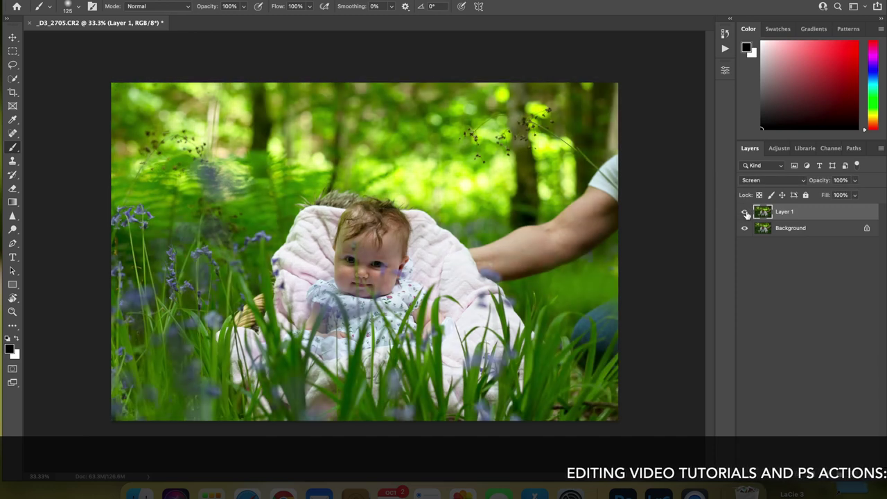
left_click(745, 212)
left_click(745, 212)
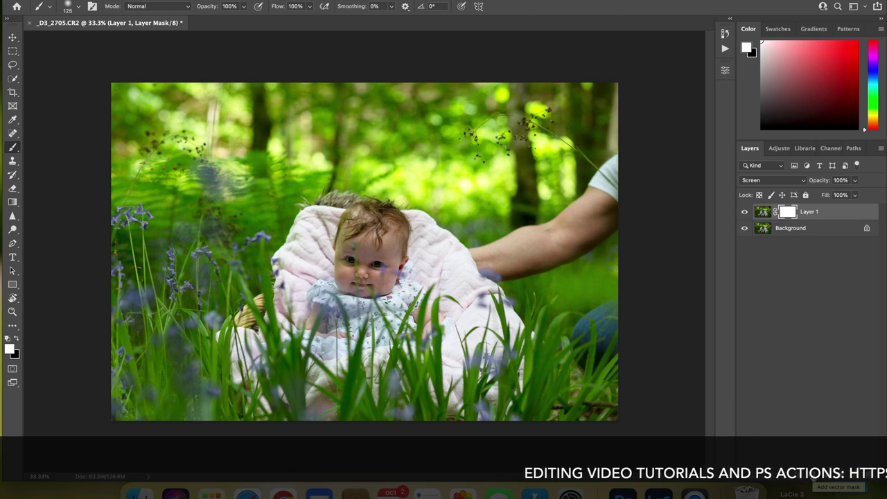
key("super+i")
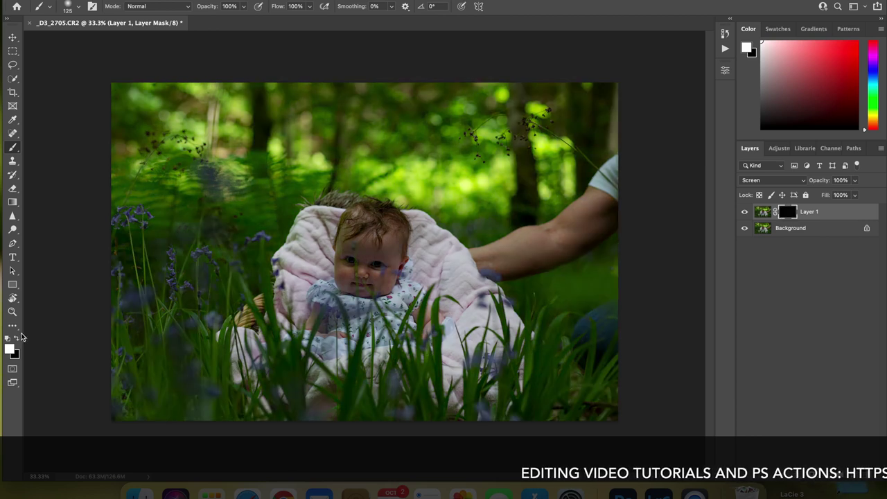
Paint brightening onto the baby's face with a 900 px brush, then onto the left ferns and bluebells at 45%.
key("bracketright")
key("bracketright")
key("bracketright")
key("bracketright")
key("bracketright")
key("bracketright")
key("bracketright")
key("bracketright")
key("bracketright")
key("bracketright")
key("bracketright")
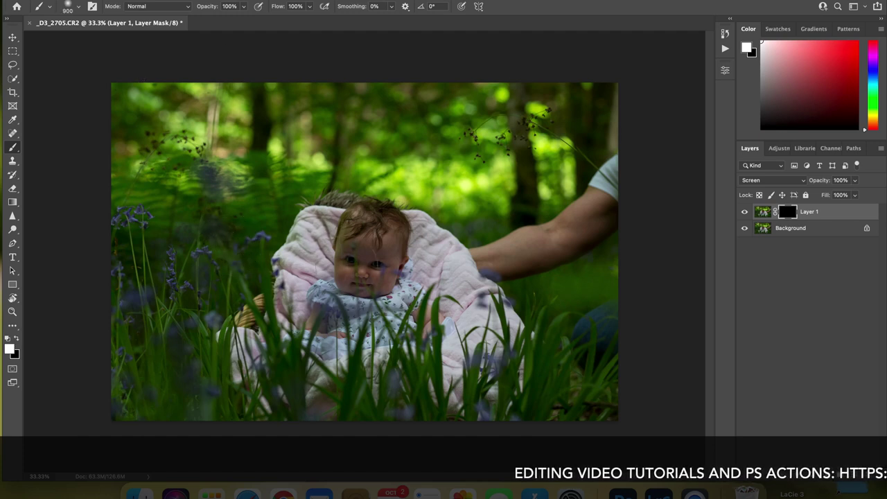
mouse_move(366, 258)
left_mouse_down()
mouse_move(367, 268)
mouse_move(369, 236)
left_mouse_up()
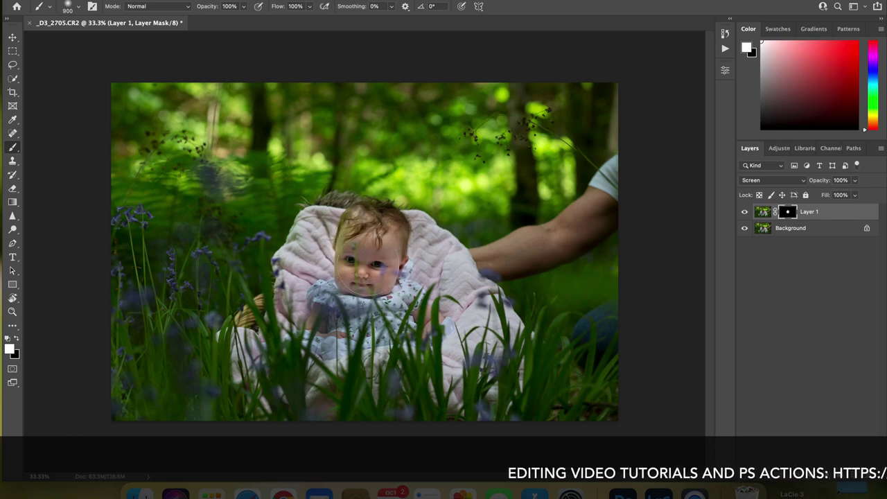
left_click_drag(212, 7, 181, 8)
mouse_move(218, 174)
left_mouse_down()
mouse_move(248, 222)
mouse_move(271, 203)
mouse_move(175, 205)
mouse_move(140, 220)
mouse_move(144, 256)
mouse_move(218, 267)
mouse_move(242, 243)
mouse_move(218, 276)
mouse_move(138, 314)
mouse_move(307, 391)
mouse_move(288, 368)
mouse_move(446, 406)
mouse_move(498, 369)
mouse_move(564, 390)
mouse_move(546, 294)
mouse_move(588, 297)
mouse_move(552, 203)
left_mouse_up()
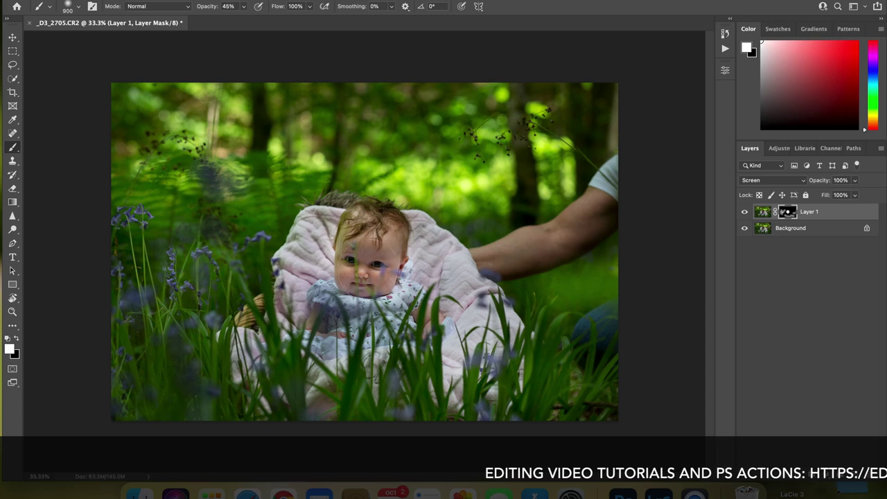
Compare the result with and without brightening, then flatten the image to one Background layer.
left_click(745, 213)
left_click(745, 213)
left_click(745, 213)
left_click(745, 213)
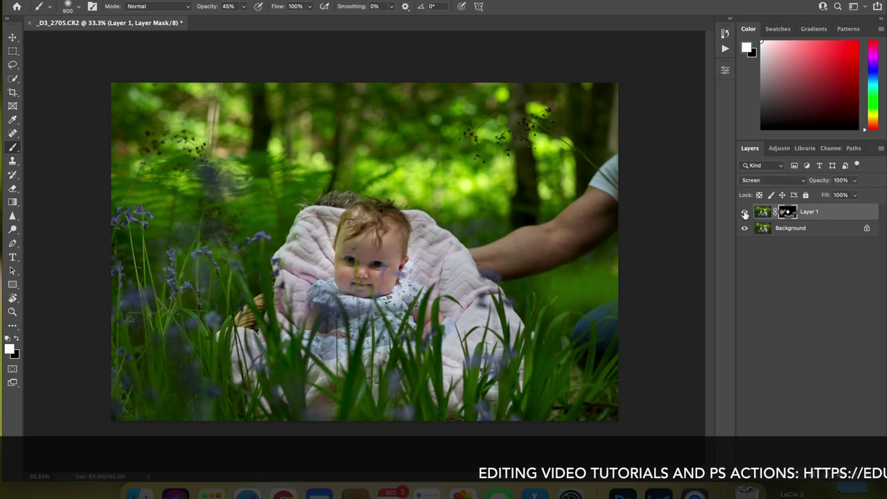
left_click(745, 213)
left_click(745, 213)
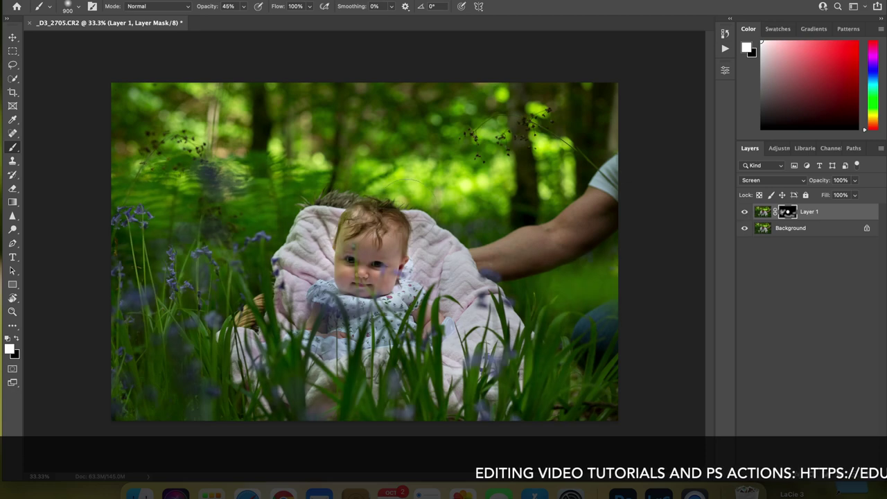
left_click(882, 149)
left_click(790, 422)
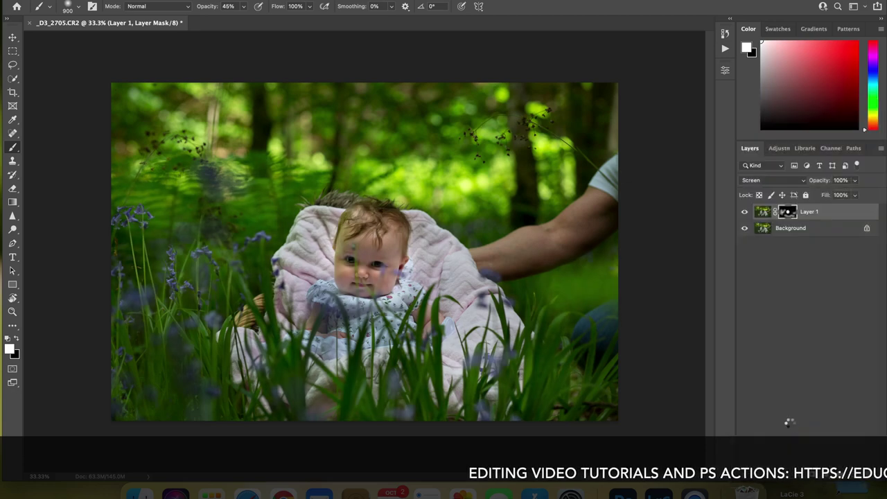
Zoom to 100% on the face, set the brush to 150, and add a Hue/Saturation adjustment layer.
key("super+1")
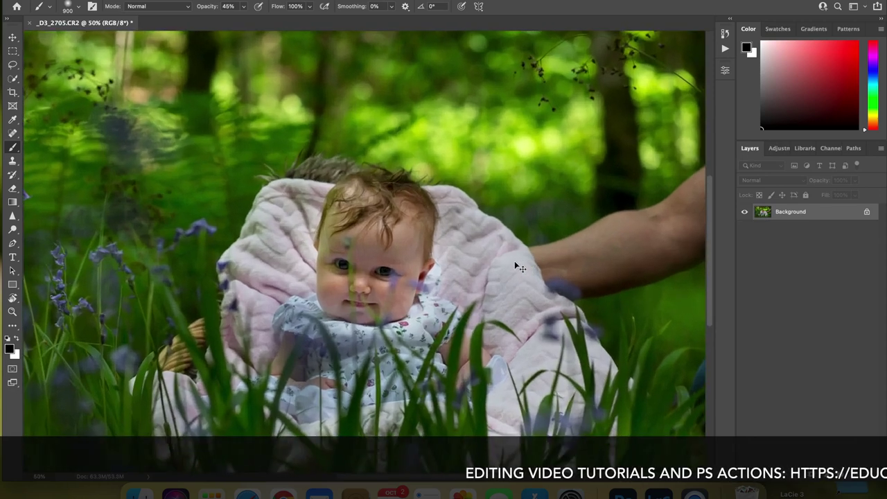
key("bracketleft")
key("bracketleft")
key("bracketleft")
key("bracketleft")
key("bracketleft")
key("bracketleft")
key("bracketleft")
key("bracketleft")
key("bracketleft")
key("bracketleft")
key("bracketleft")
key("bracketleft")
key("bracketleft")
key("bracketleft")
key("bracketleft")
key("bracketleft")
key("bracketleft")
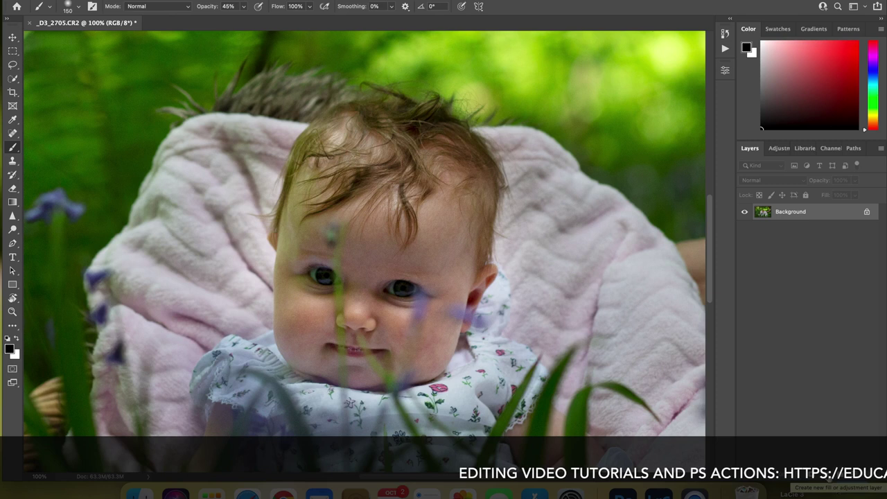
left_click(827, 480)
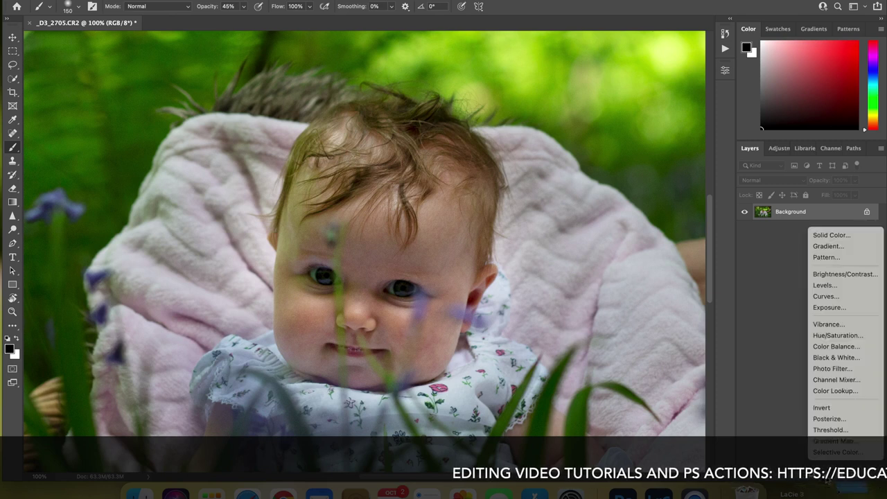
left_click(839, 336)
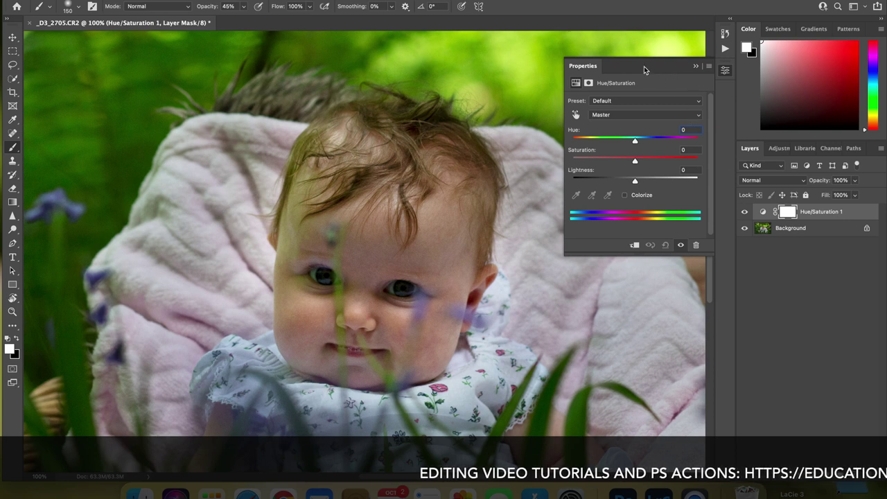
Shift the Yellows hue to -20 and collapse the Properties panel.
left_click(646, 116)
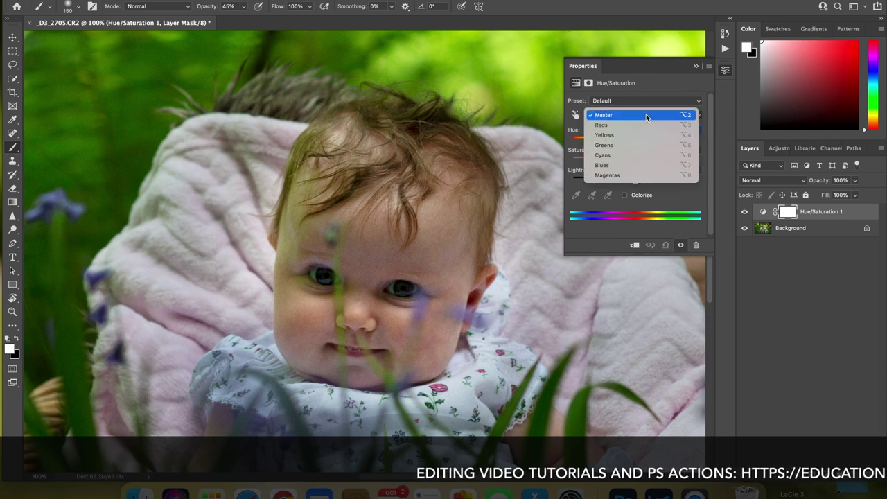
left_click(629, 134)
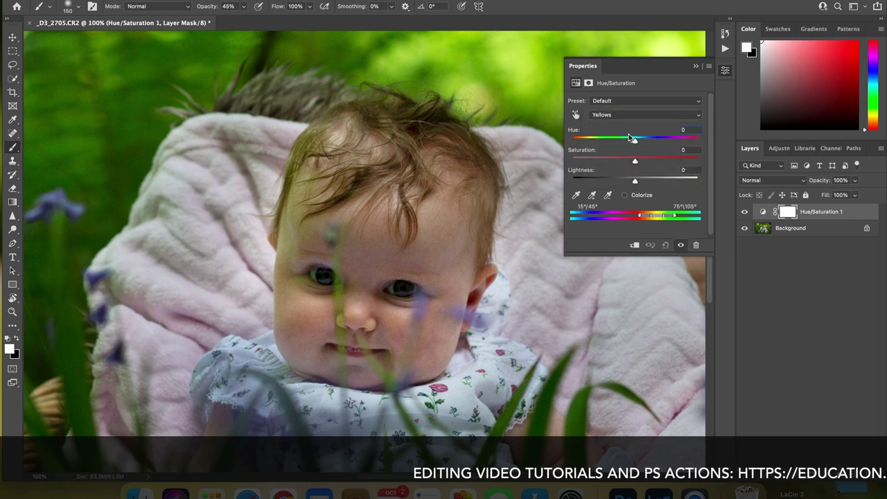
left_click_drag(635, 142, 626, 143)
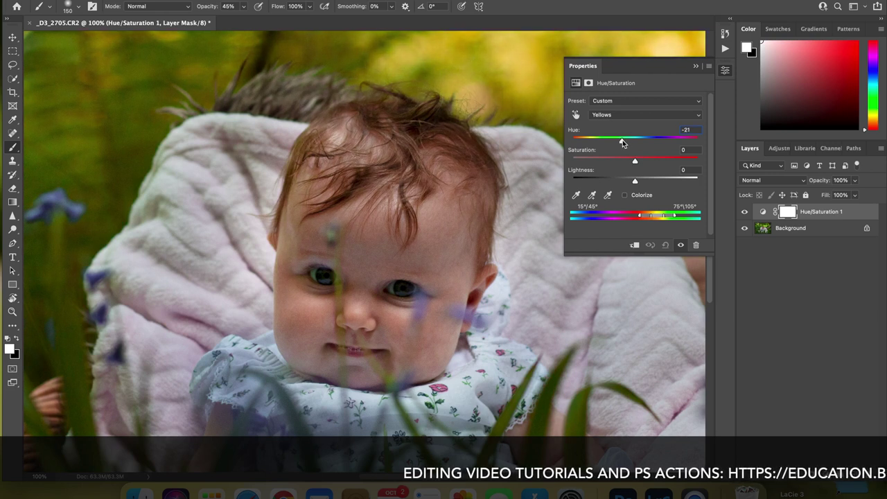
left_click_drag(623, 140, 622, 139)
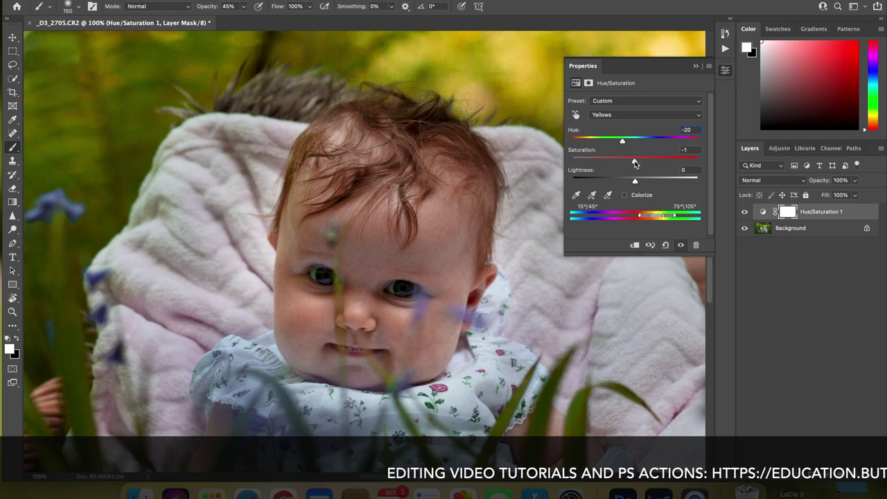
left_click(697, 67)
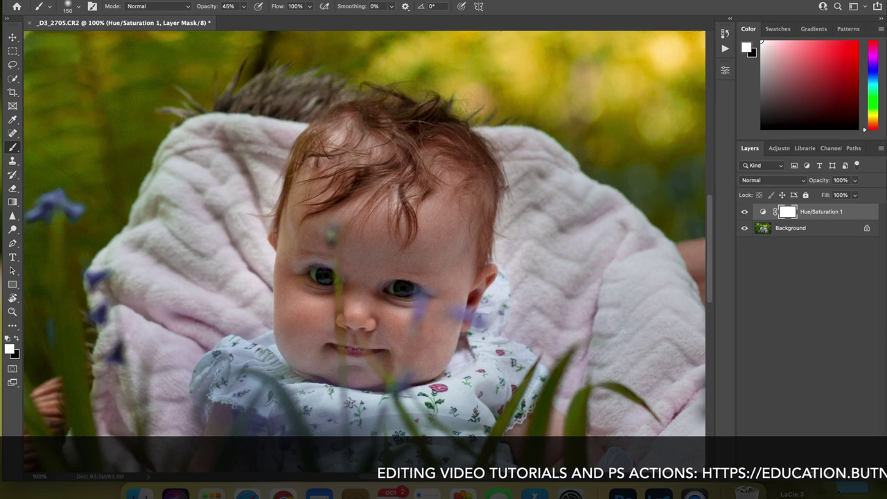
Invert the Hue/Saturation mask to hide the correction across the whole photo.
key("super+0")
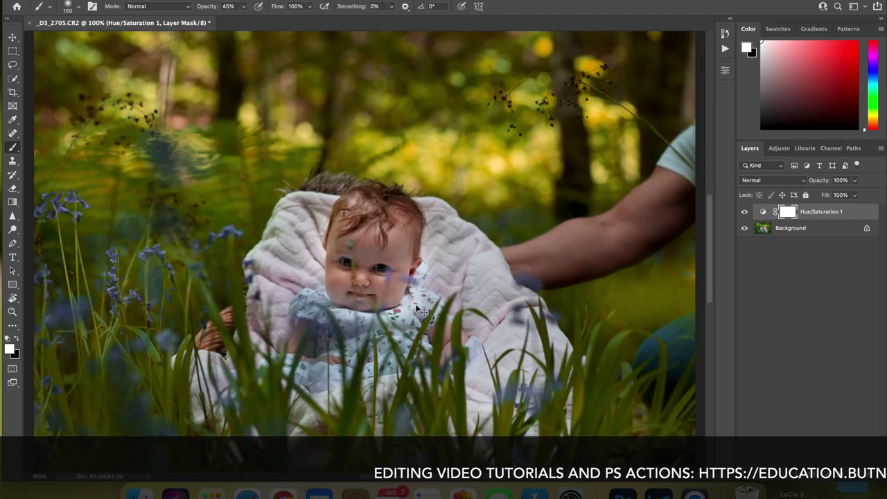
key("super+1")
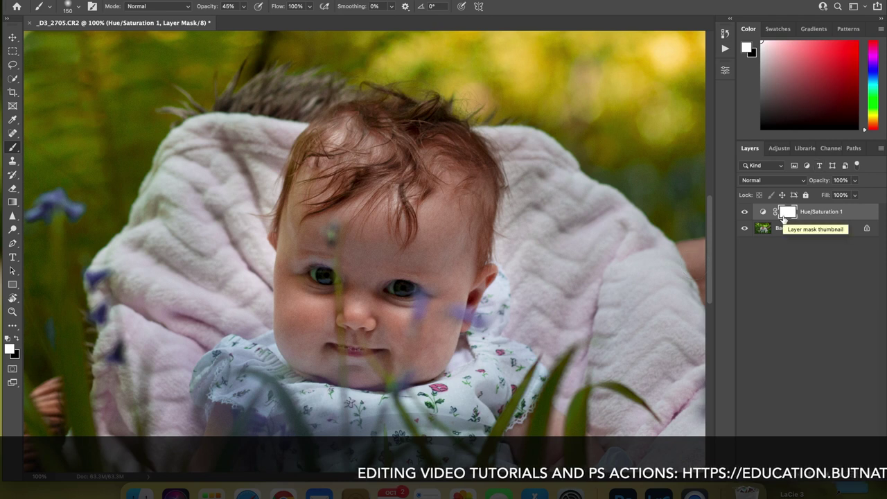
key("super+i")
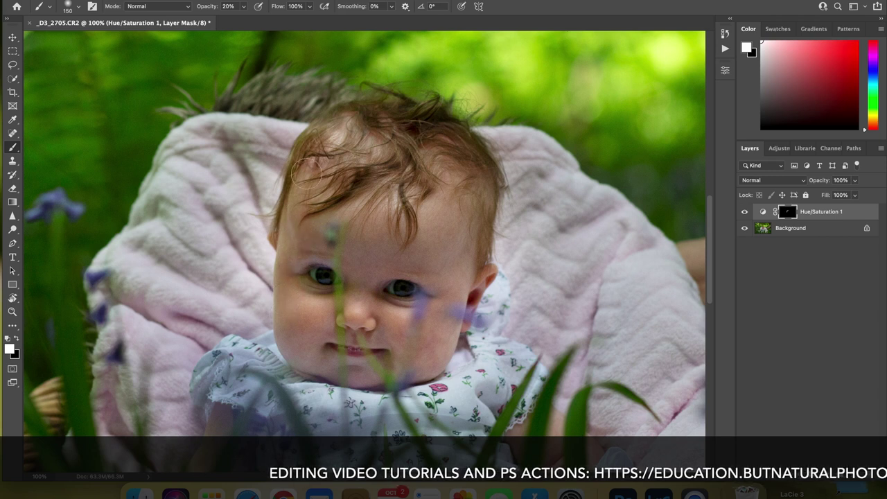
Paint the correction onto the baby's left iris and forehead with a 35 px brush at 75%, 41% and 81% opacity.
key("ctrl+plus")
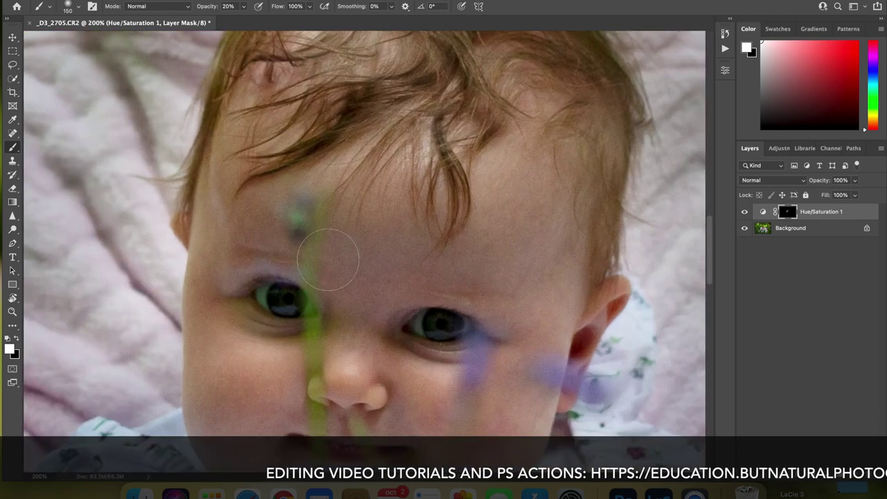
key("bracketleft")
key("bracketleft")
key("bracketleft")
key("bracketleft")
key("bracketleft")
key("bracketleft")
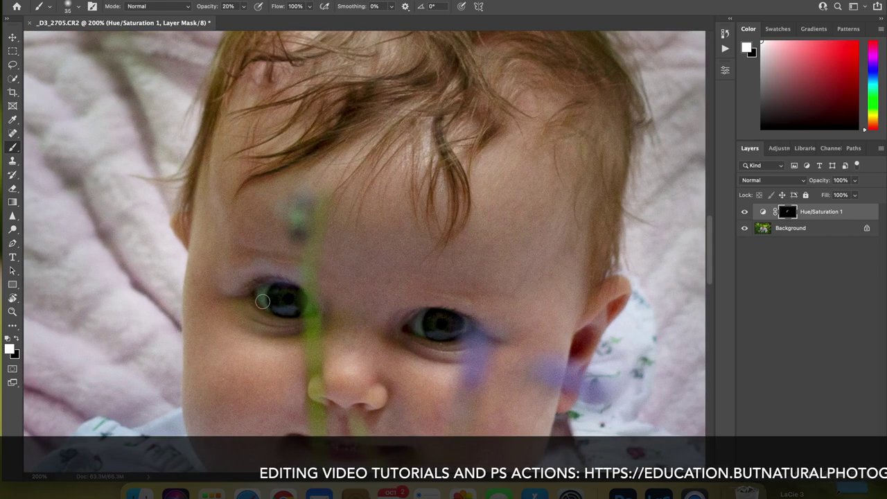
left_click_drag(262, 301, 241, 304)
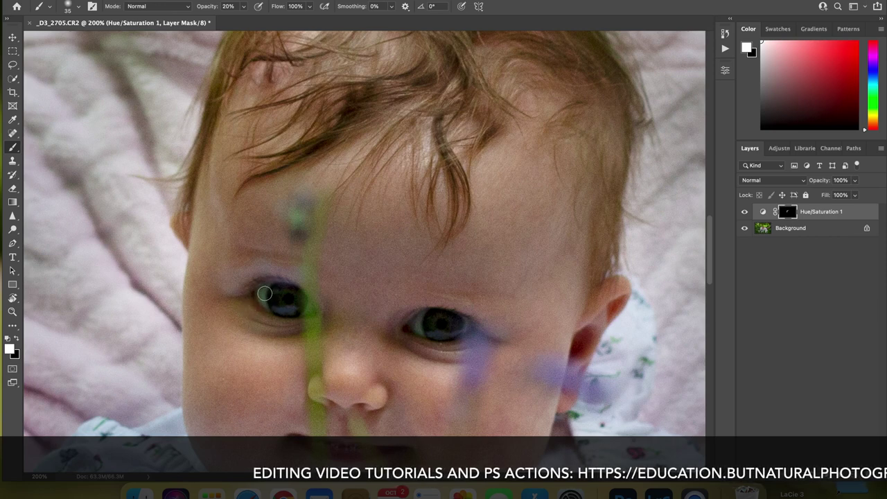
left_click_drag(265, 294, 267, 302)
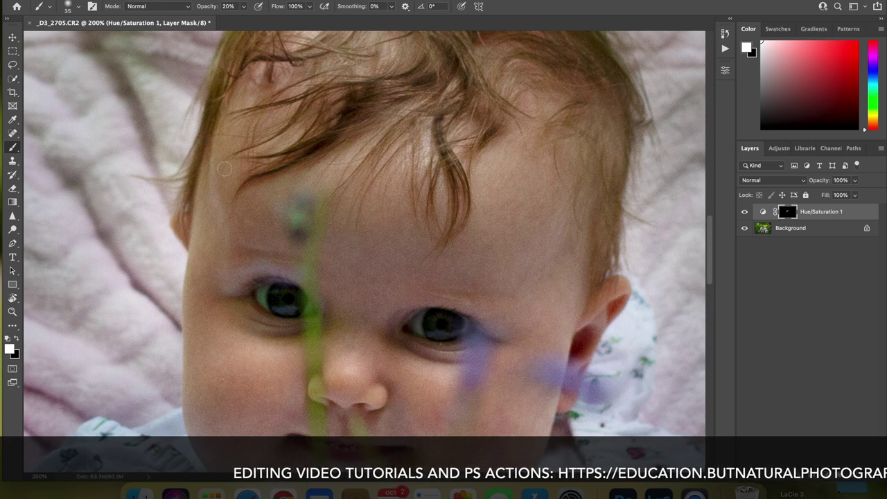
scroll(231, 66, "up", 5)
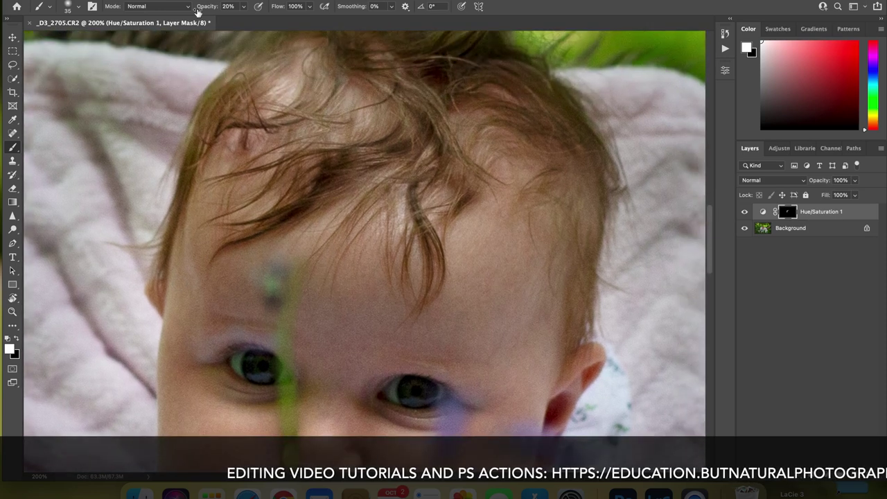
left_click_drag(197, 11, 215, 8)
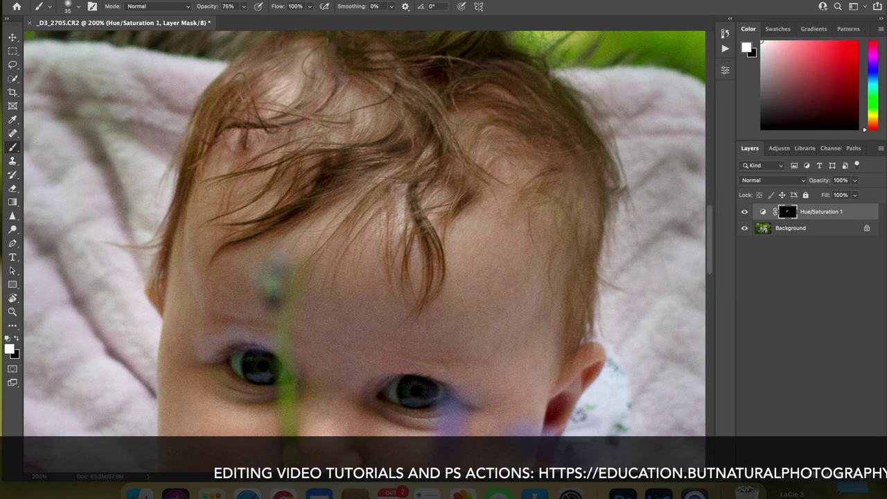
scroll(280, 94, "up", 3)
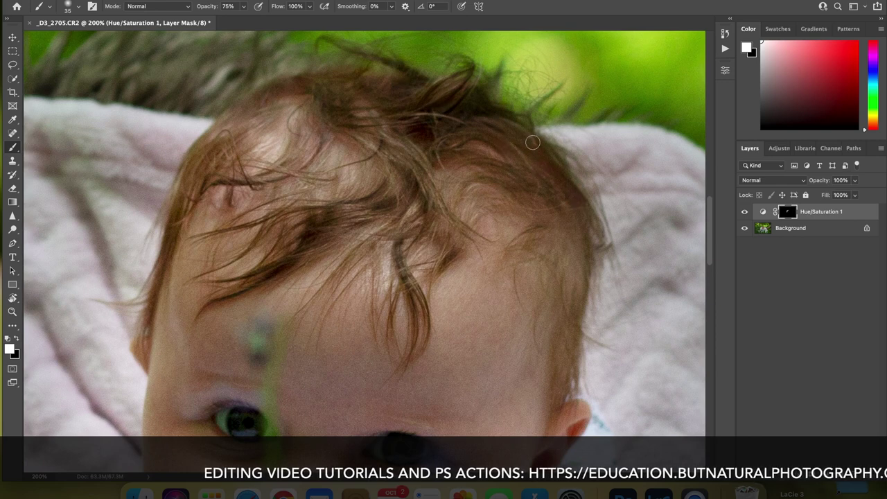
left_click_drag(214, 7, 178, 8)
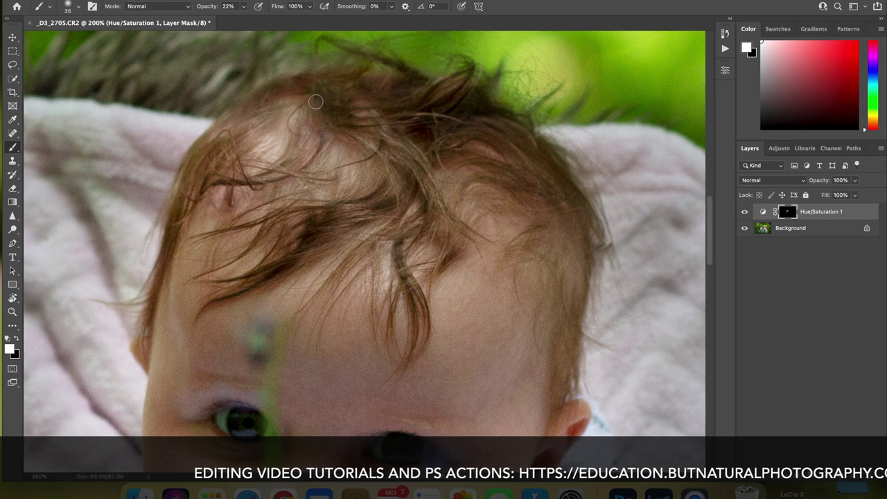
scroll(337, 119, "down", 5)
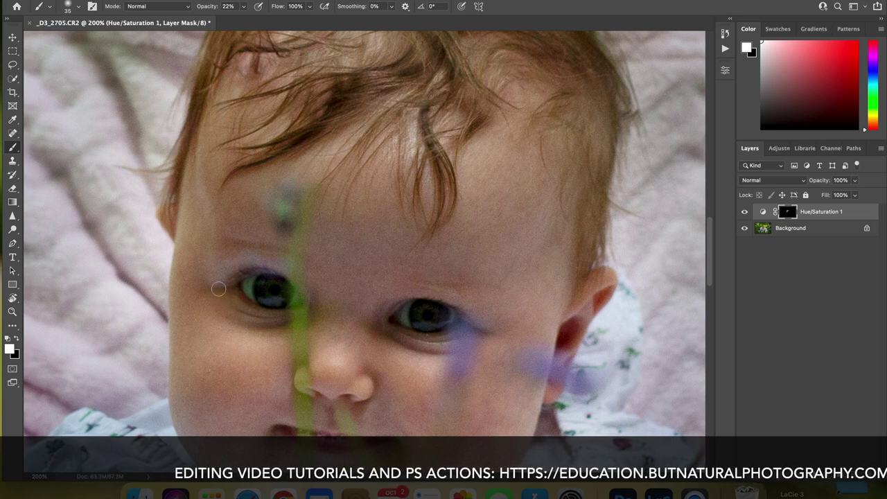
left_click_drag(201, 9, 230, 7)
mouse_move(248, 287)
left_mouse_down()
mouse_move(280, 294)
mouse_move(256, 280)
mouse_move(243, 303)
mouse_move(224, 291)
left_mouse_up()
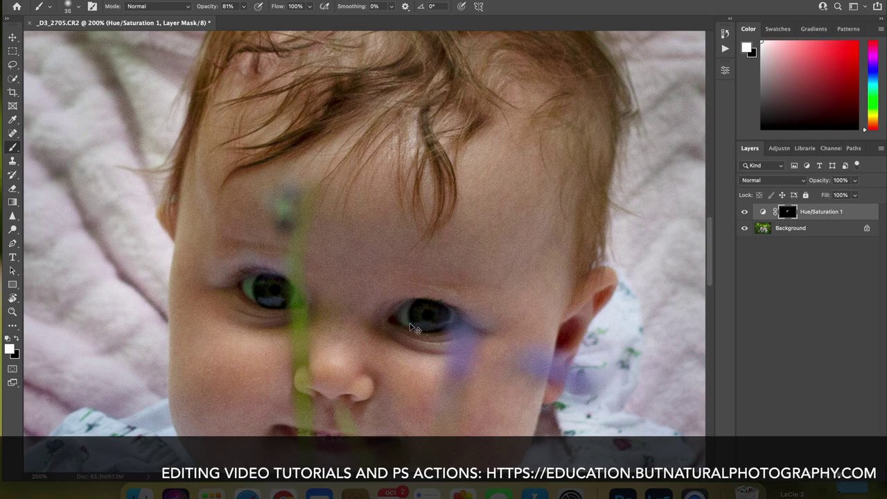
key("super+0")
At 100% on the face, toggle Hue/Saturation 1 on and off repeatedly, leaving it switched on.
key("super+plus")
key("super+plus")
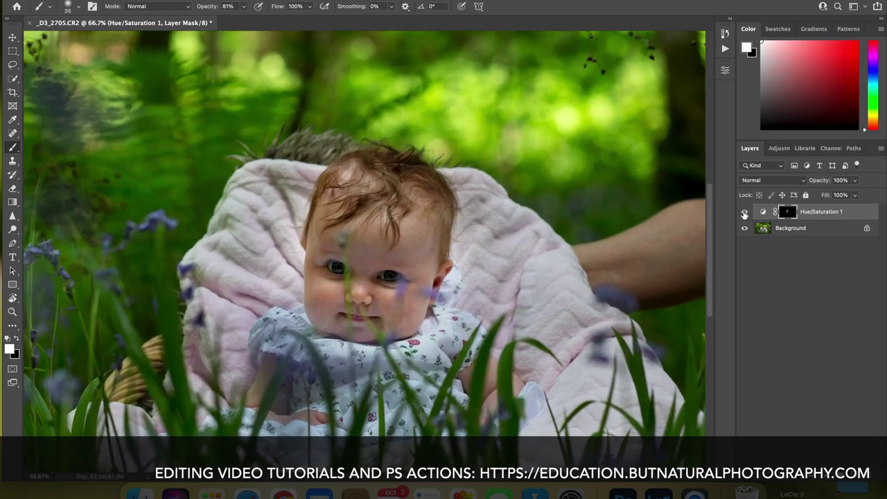
key("super+plus")
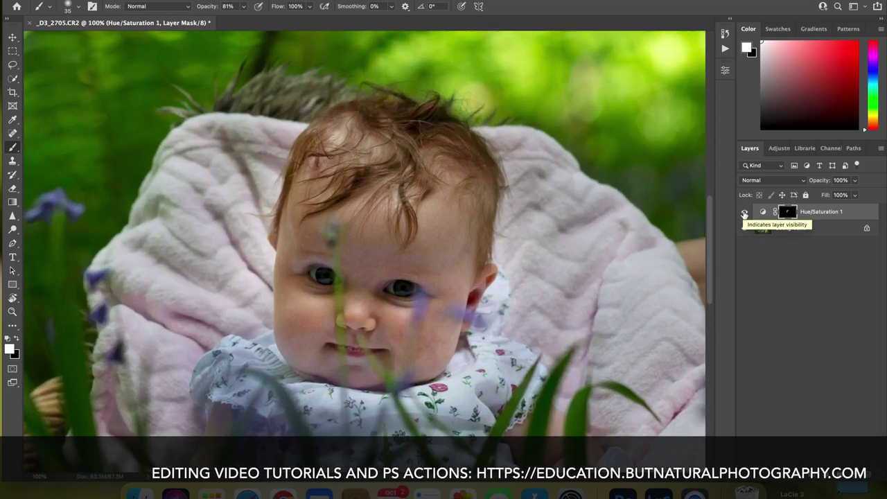
left_click(744, 212)
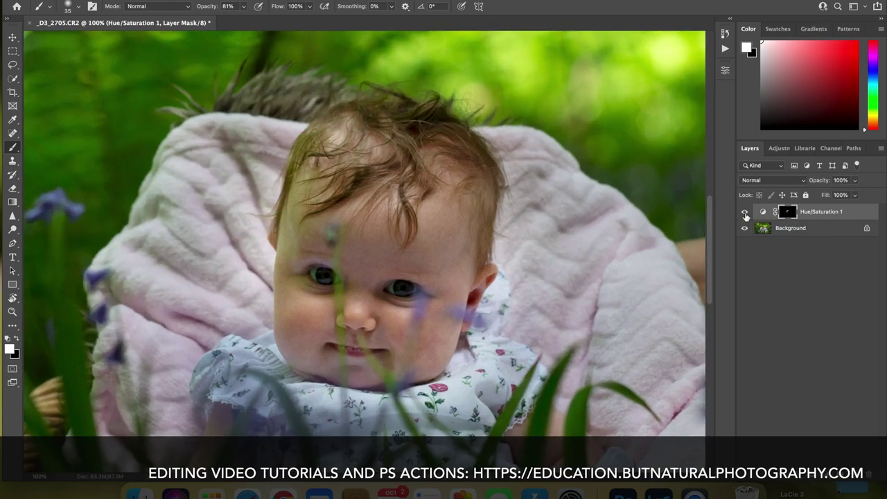
left_click(745, 212)
left_click(745, 213)
left_click(745, 213)
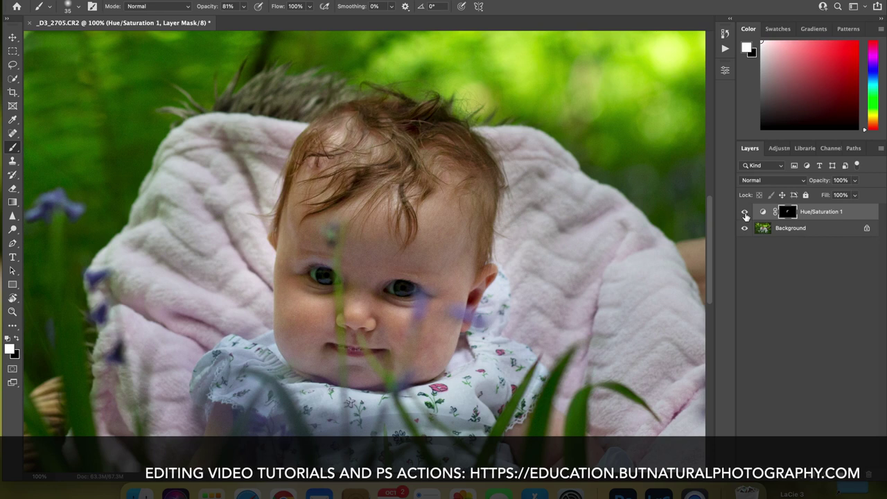
left_click(745, 214)
left_click(745, 214)
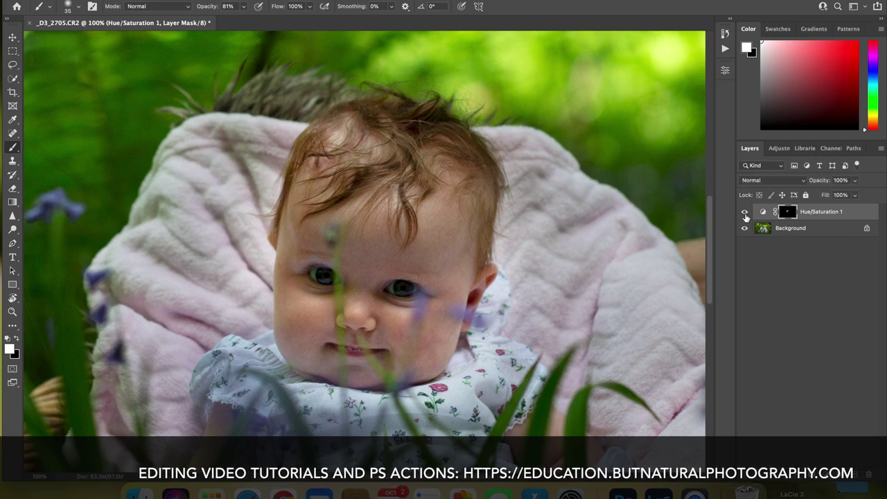
left_click(745, 214)
left_click(745, 214)
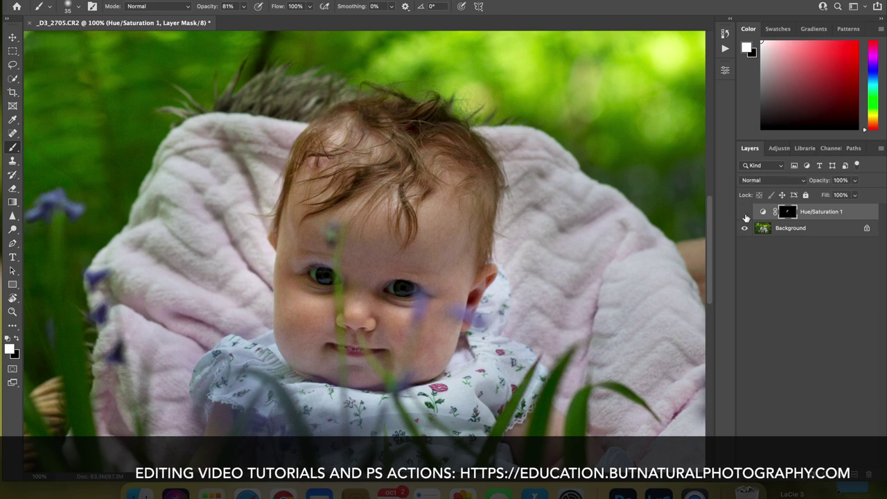
left_click(745, 214)
left_click(745, 213)
left_click(745, 214)
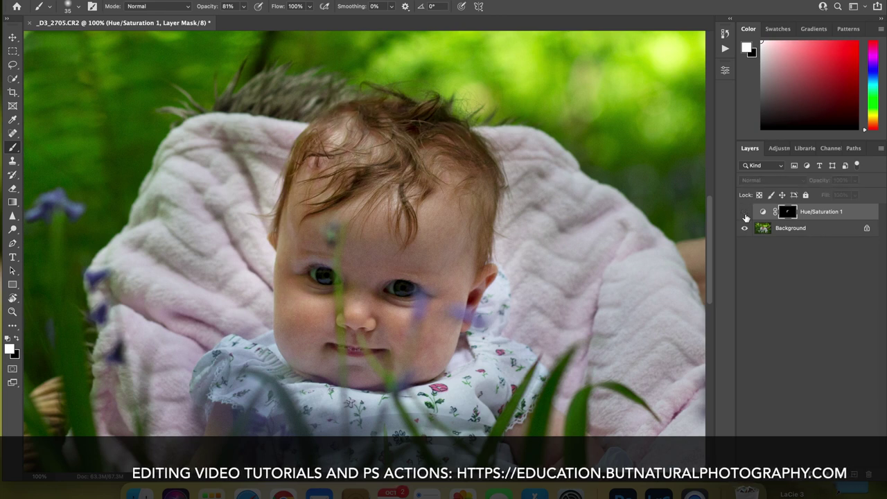
left_click(745, 214)
left_click(745, 214)
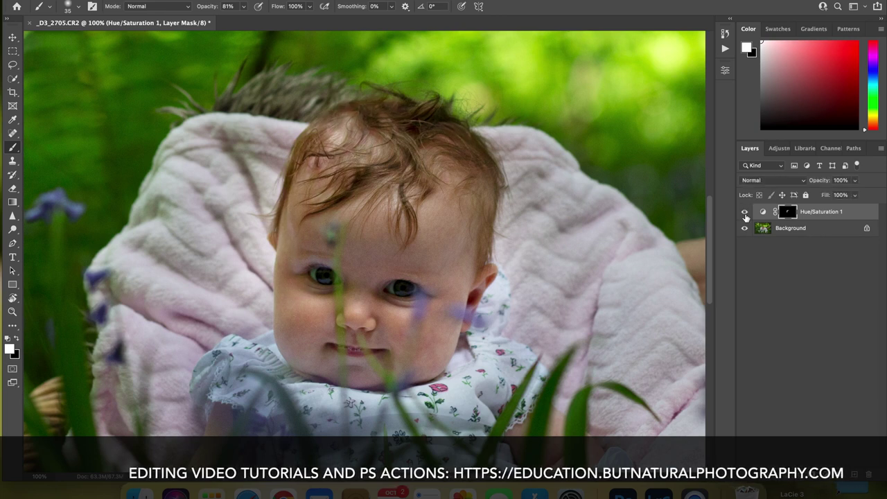
left_click(745, 214)
left_click(745, 213)
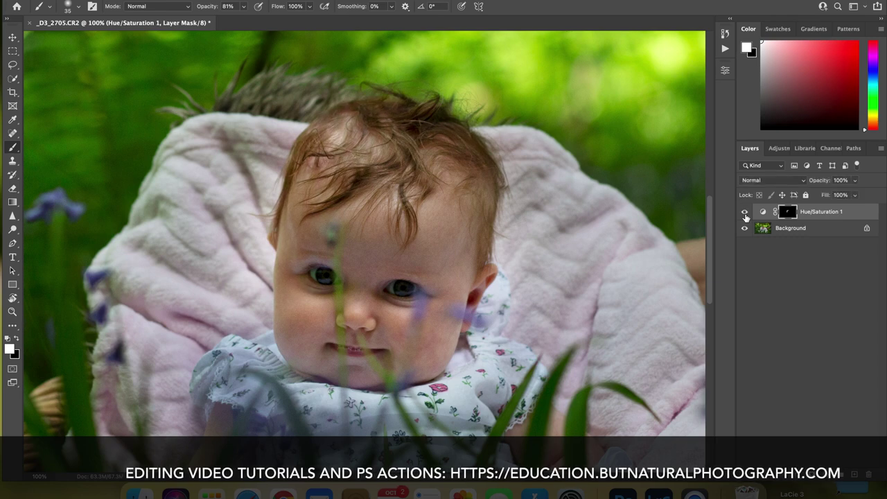
left_click(745, 214)
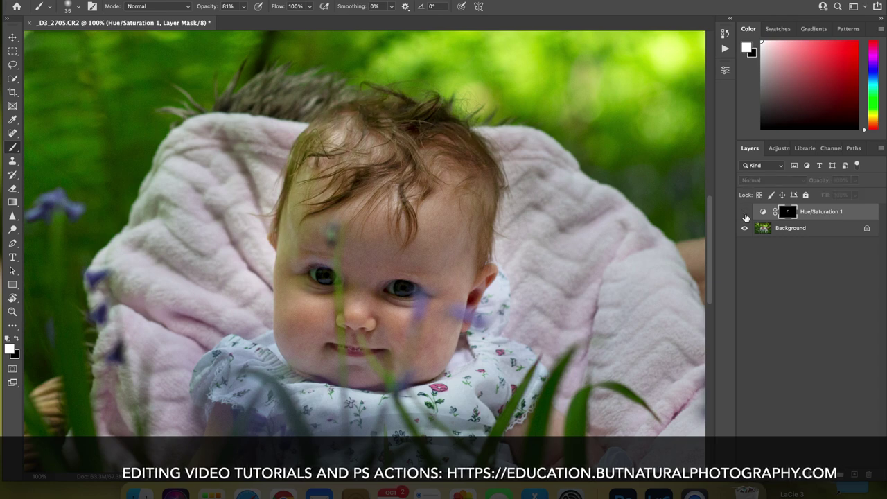
key("super+0")
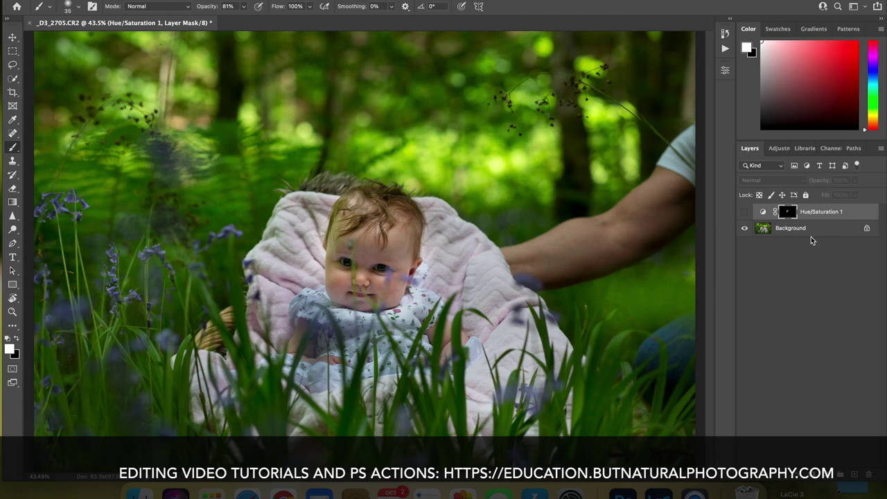
left_click(745, 214)
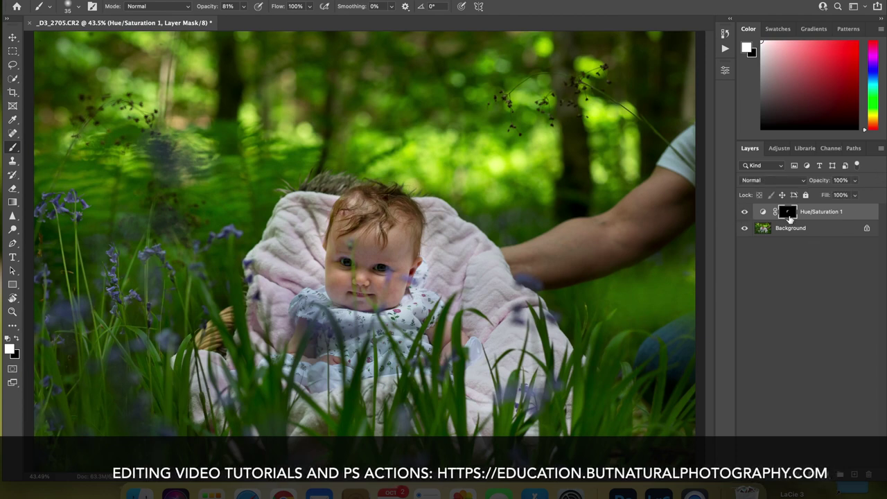
Merge the Hue/Saturation correction into the Background and duplicate it as Layer 1.
left_click(880, 149)
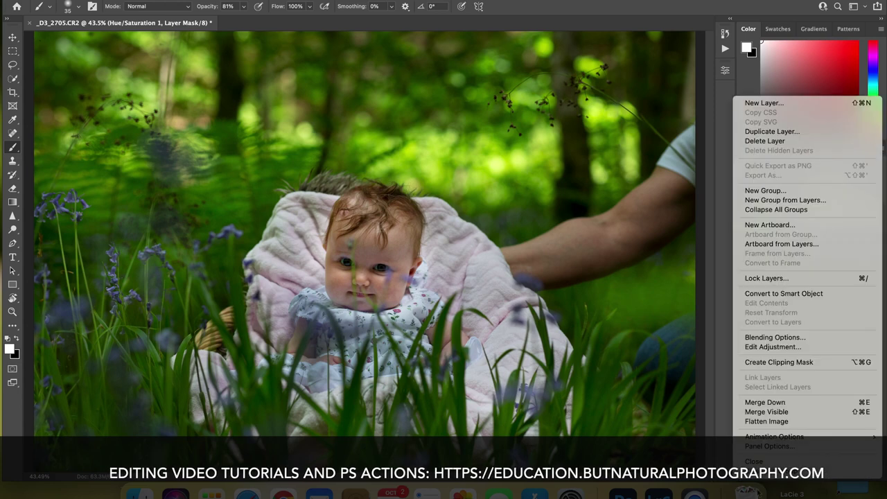
left_click(721, 178)
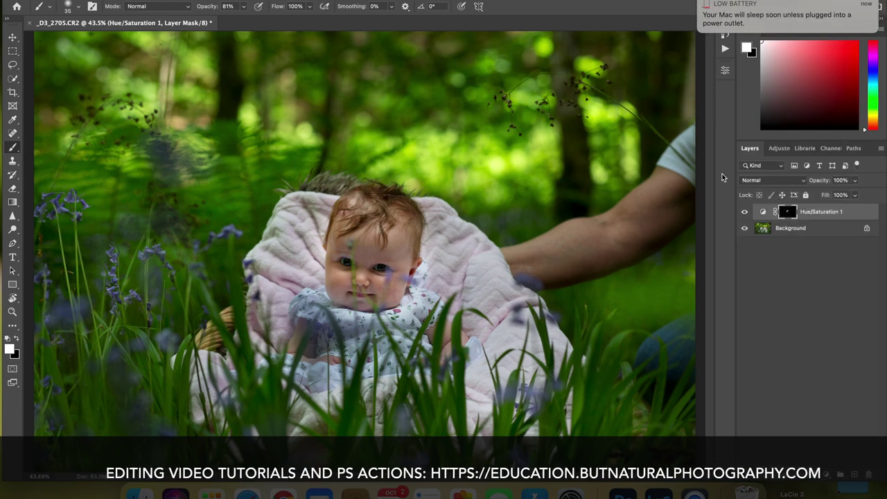
key("super+e")
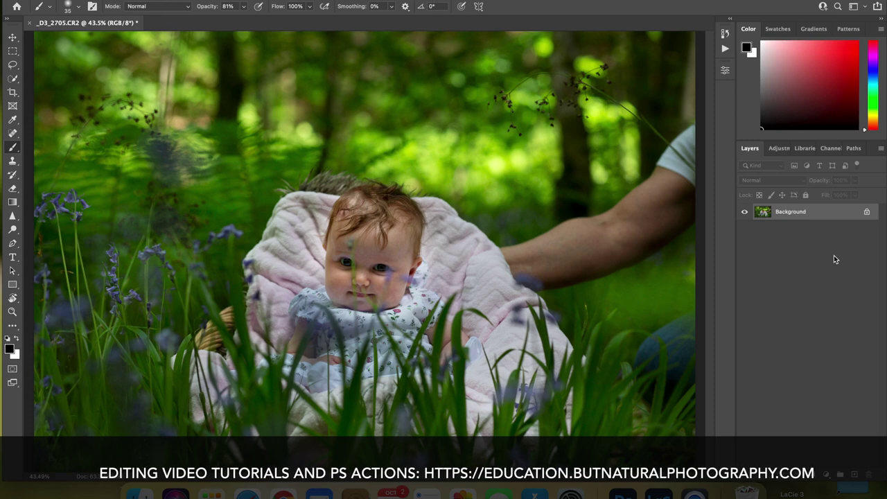
key("super+j")
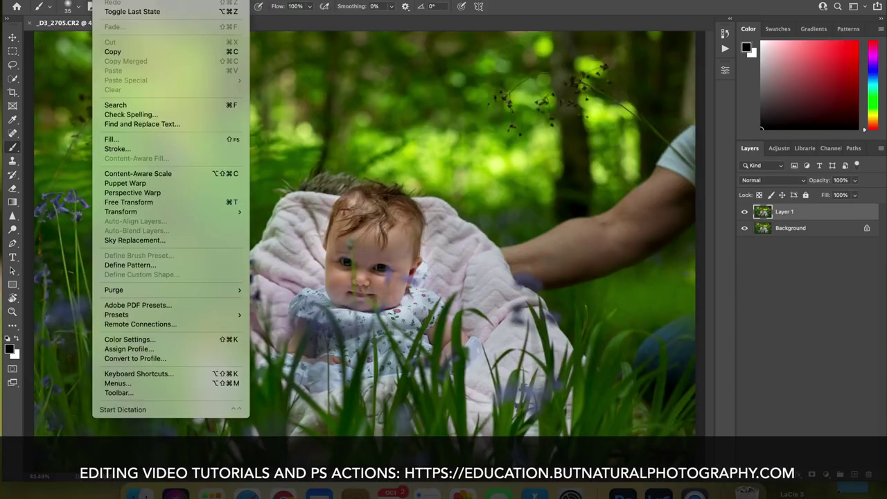
Flip Layer 1 horizontally, compare it with the original, and lower its opacity to 64%.
mouse_move(150, 216)
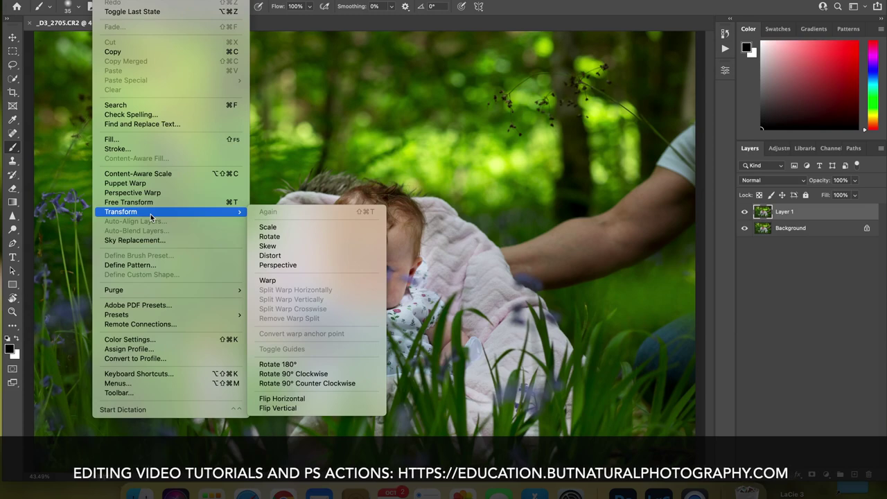
left_click(319, 400)
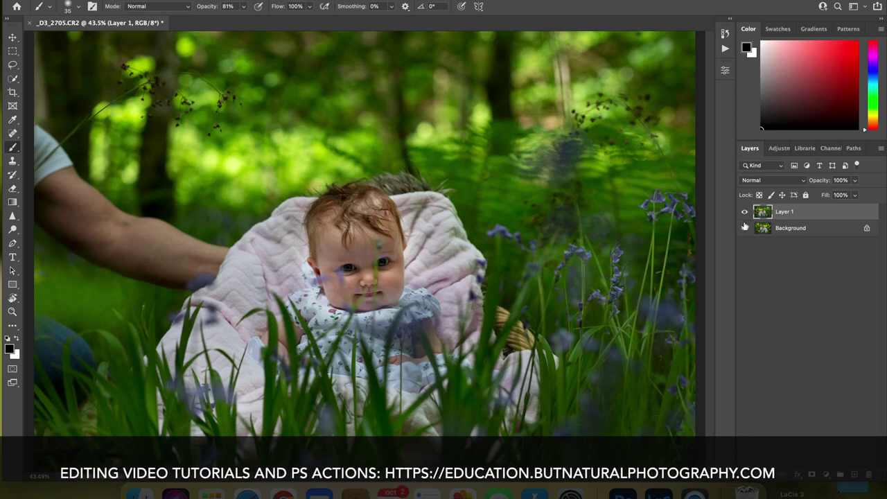
left_click(745, 228, "alt")
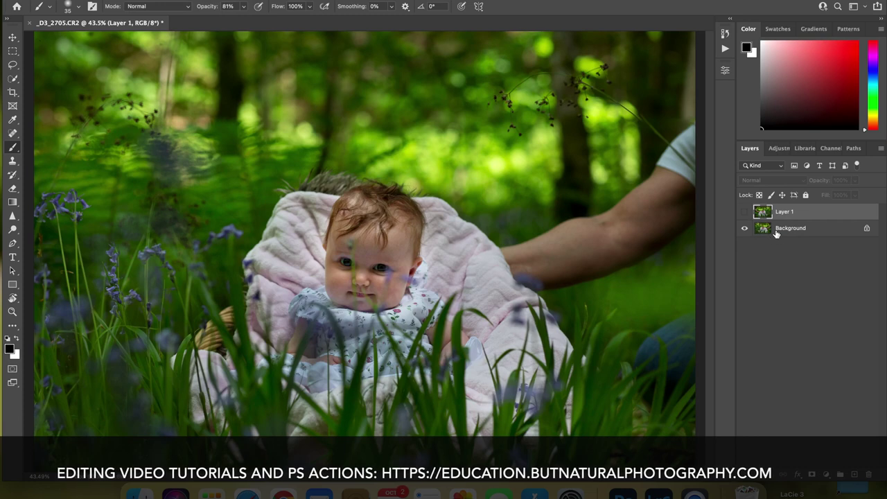
left_click(745, 213)
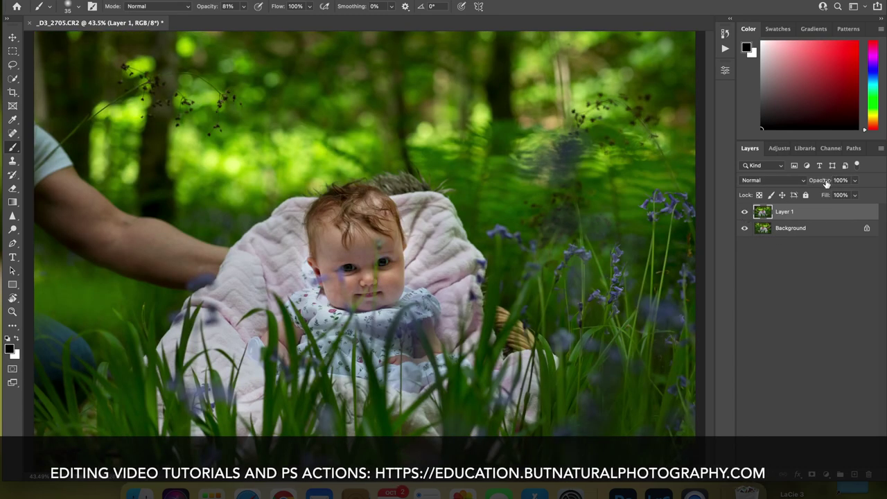
left_click_drag(826, 183, 807, 181)
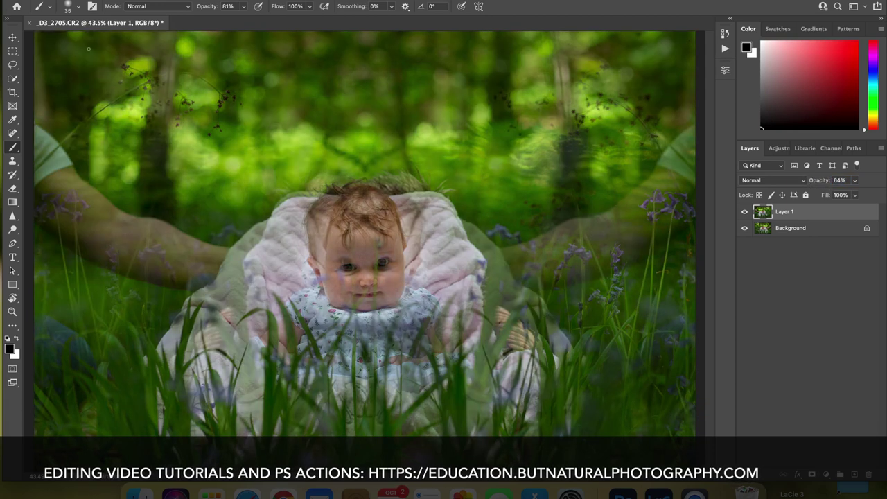
Align the mirrored copy with the Move tool, then restore Layer 1 to 100% opacity.
left_click(14, 38)
mouse_move(595, 326)
left_mouse_down()
mouse_move(584, 325)
mouse_move(620, 338)
mouse_move(619, 321)
left_mouse_up()
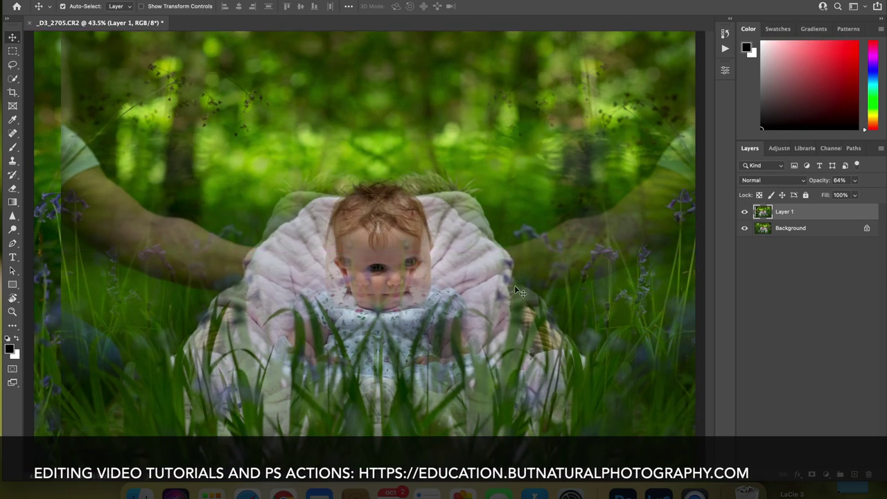
left_click_drag(515, 285, 500, 284)
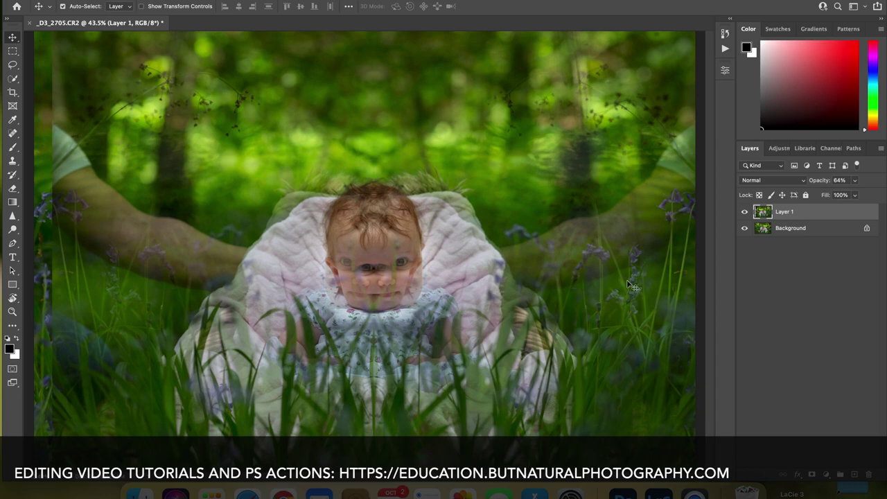
left_click_drag(813, 186, 862, 180)
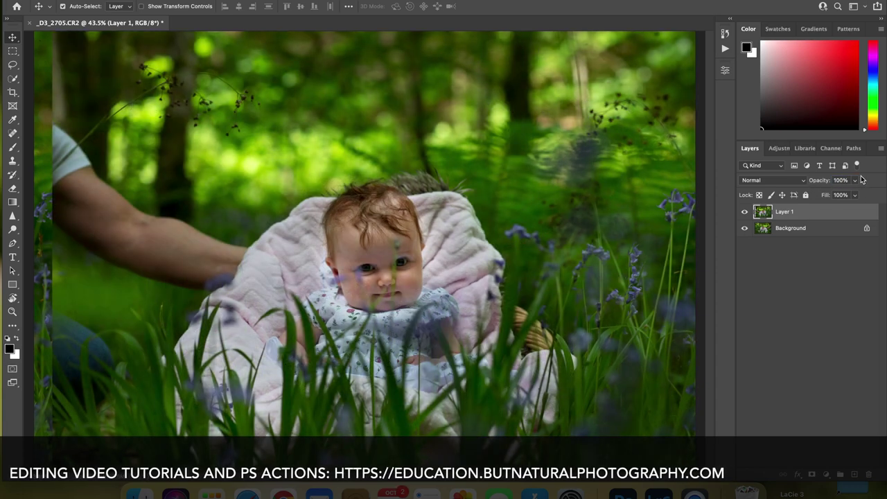
Add a black mask to Layer 1 and paint mirrored bluebells over the arm with an 800 px brush at 100%.
left_click(812, 475, "alt")
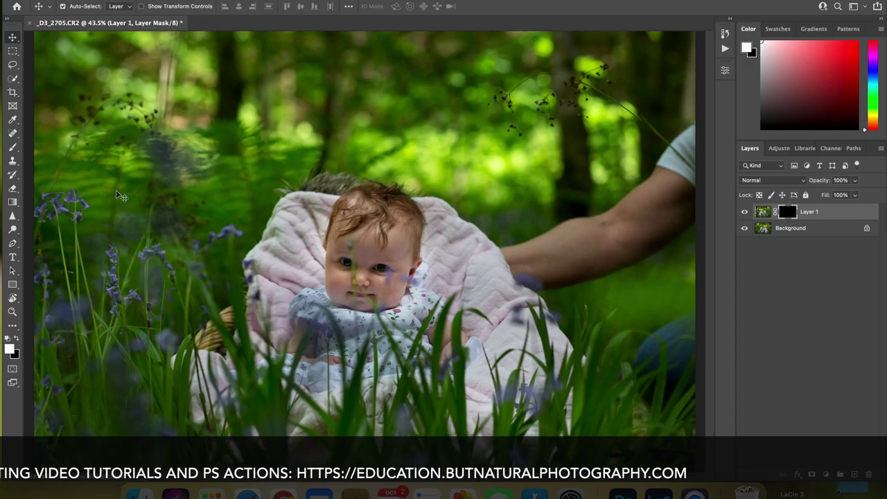
left_click(13, 148)
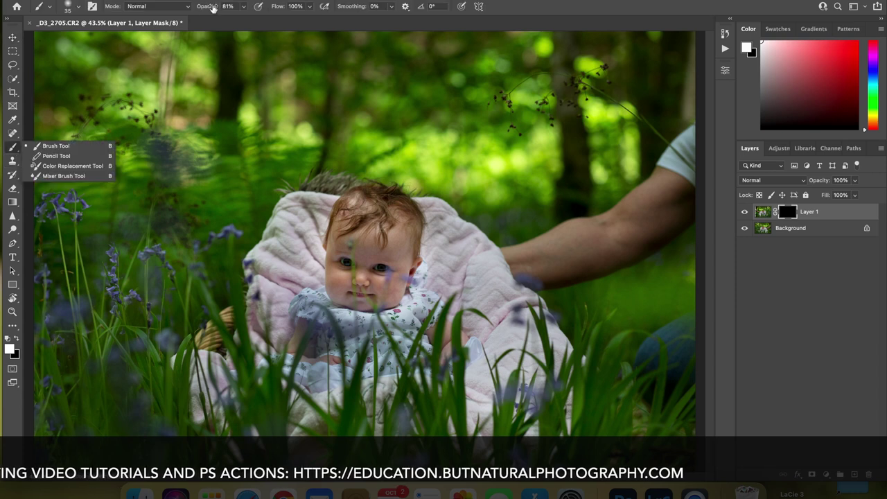
left_click_drag(212, 9, 261, 8)
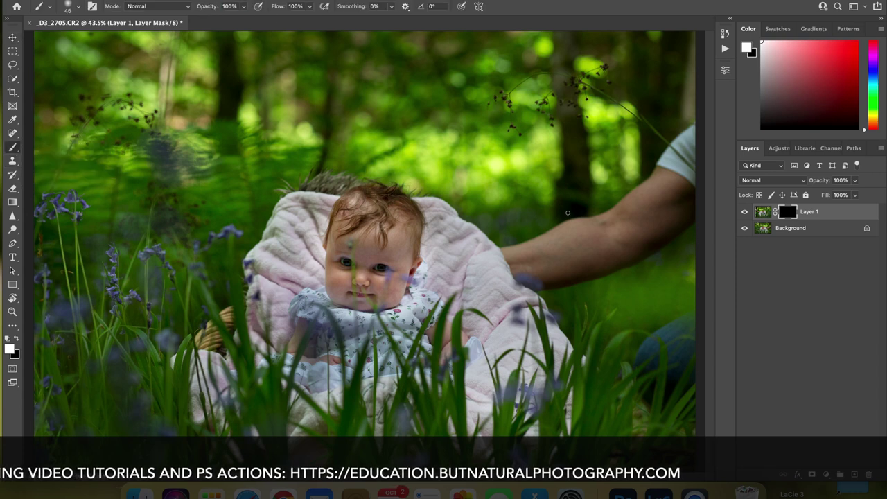
key("bracketright")
key("bracketright")
key("bracketright")
key("bracketright")
key("bracketright")
key("bracketright")
key("bracketright")
key("bracketright")
key("bracketright")
key("bracketright")
key("bracketright")
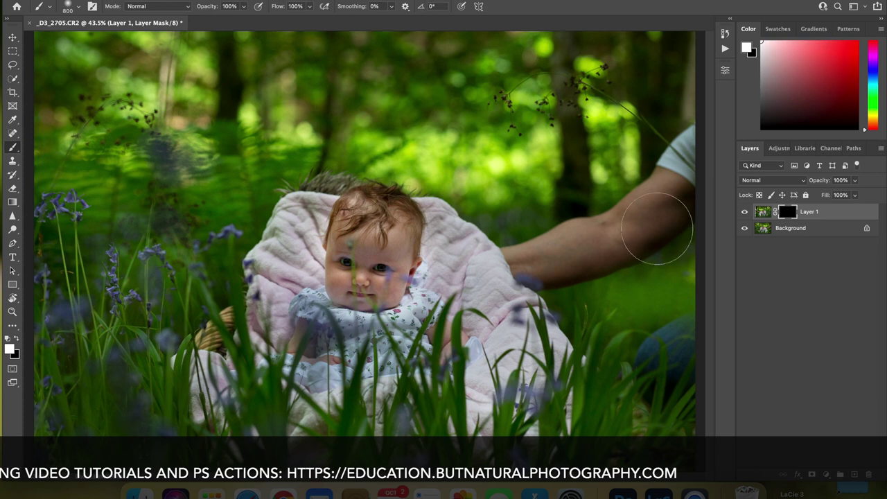
mouse_move(654, 233)
left_mouse_down()
mouse_move(672, 166)
mouse_move(689, 146)
mouse_move(691, 162)
mouse_move(647, 252)
mouse_move(628, 232)
mouse_move(679, 341)
mouse_move(670, 366)
mouse_move(634, 357)
left_mouse_up()
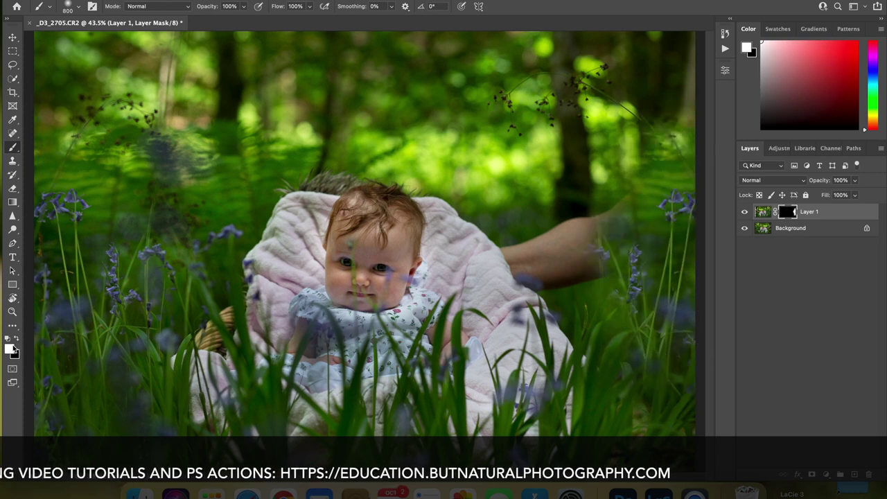
Clear the left bluebell haze and paint out the rest of the arm and hand with a 250 px brush.
mouse_move(98, 260)
left_mouse_down()
mouse_move(139, 246)
mouse_move(93, 258)
mouse_move(79, 303)
mouse_move(90, 333)
mouse_move(92, 269)
mouse_move(146, 299)
left_mouse_up()
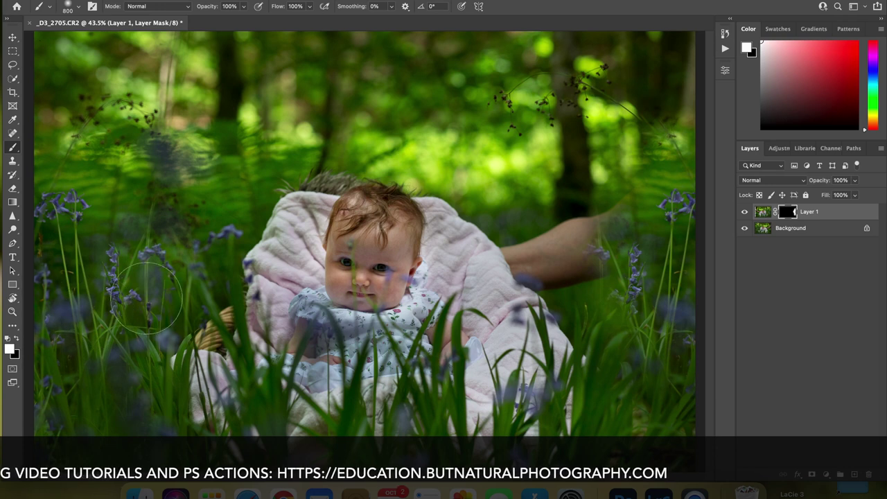
mouse_move(594, 257)
left_mouse_down()
mouse_move(578, 239)
mouse_move(594, 220)
left_mouse_up()
key("bracketleft")
key("bracketleft")
key("bracketleft")
key("bracketleft")
key("bracketleft")
key("bracketleft")
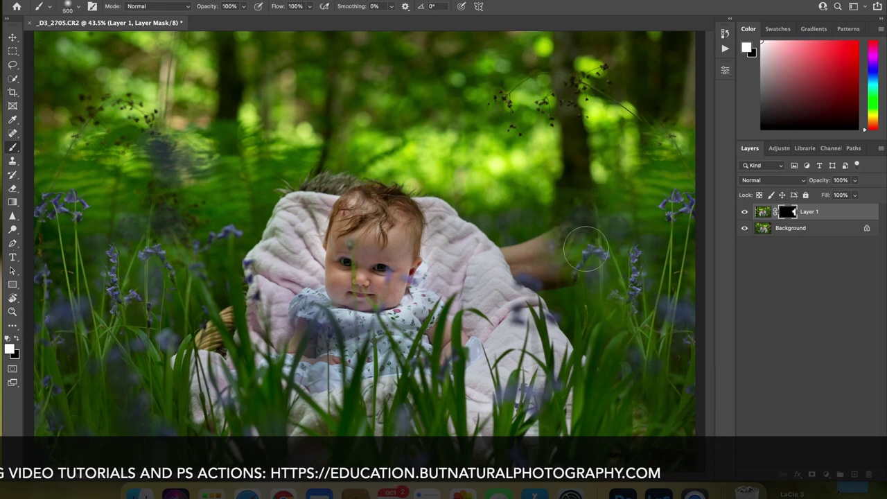
mouse_move(586, 249)
left_mouse_down()
mouse_move(575, 281)
mouse_move(560, 284)
mouse_move(514, 250)
mouse_move(526, 268)
mouse_move(510, 242)
mouse_move(553, 250)
left_mouse_up()
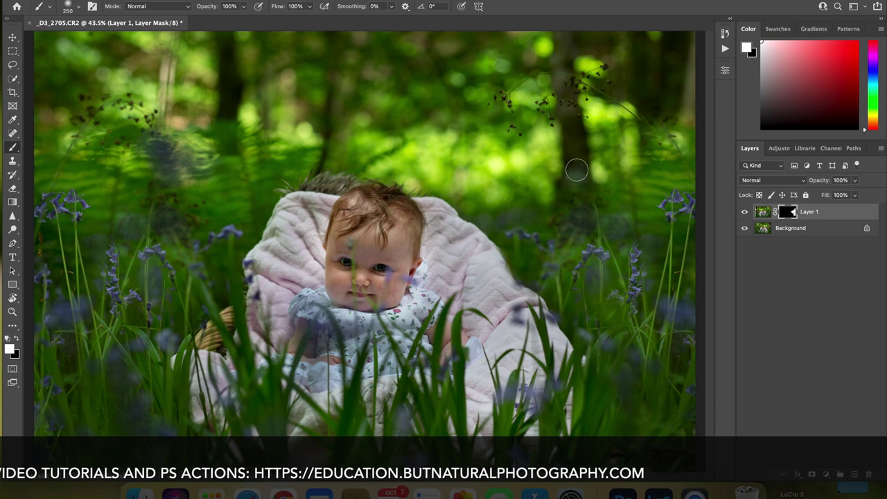
key("x")
key("bracketright")
key("bracketright")
key("bracketright")
key("bracketright")
key("bracketright")
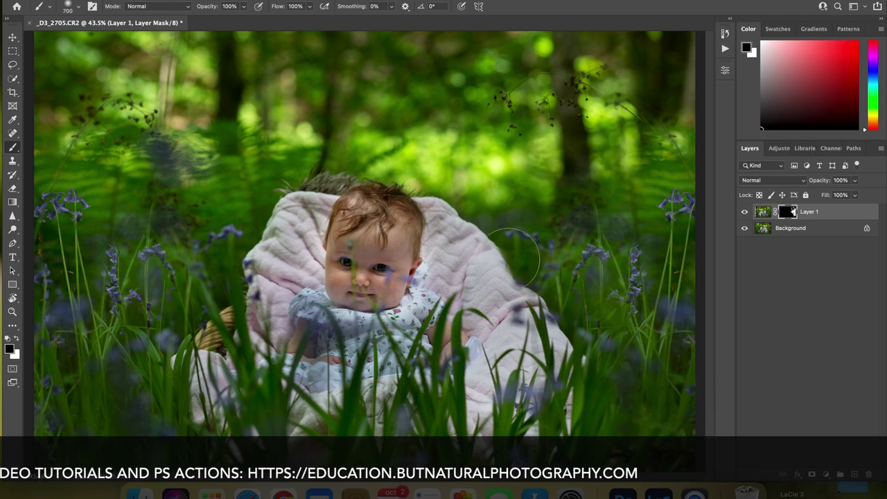
scroll(535, 275, "up", 3)
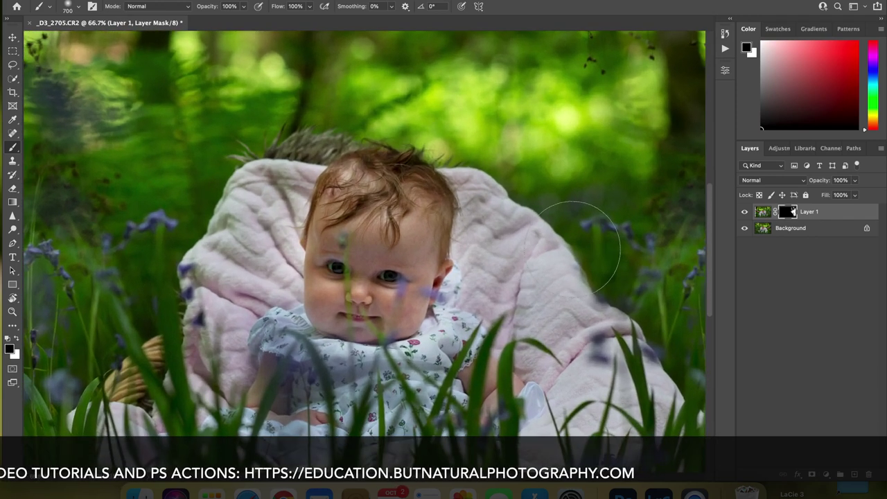
Paint white along the blanket's right edge with a 260 px brush at 18% opacity.
scroll(573, 250, "up", 2)
scroll(575, 238, "right", 3)
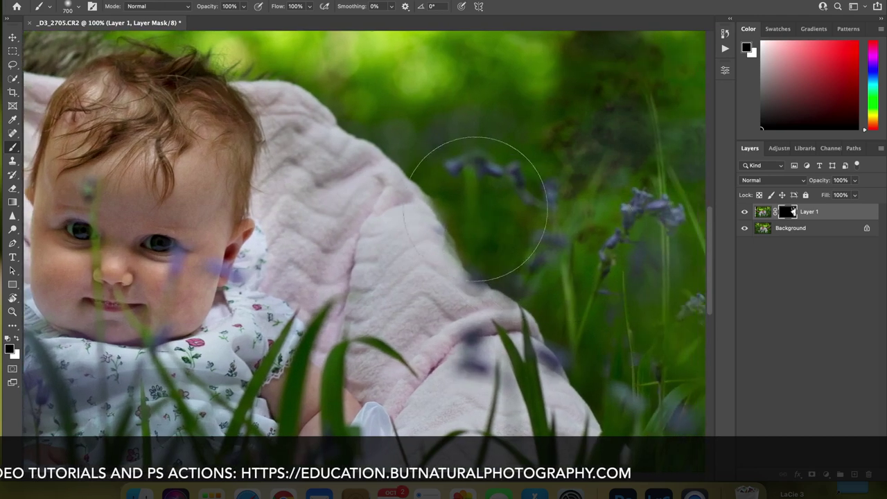
left_click(17, 339)
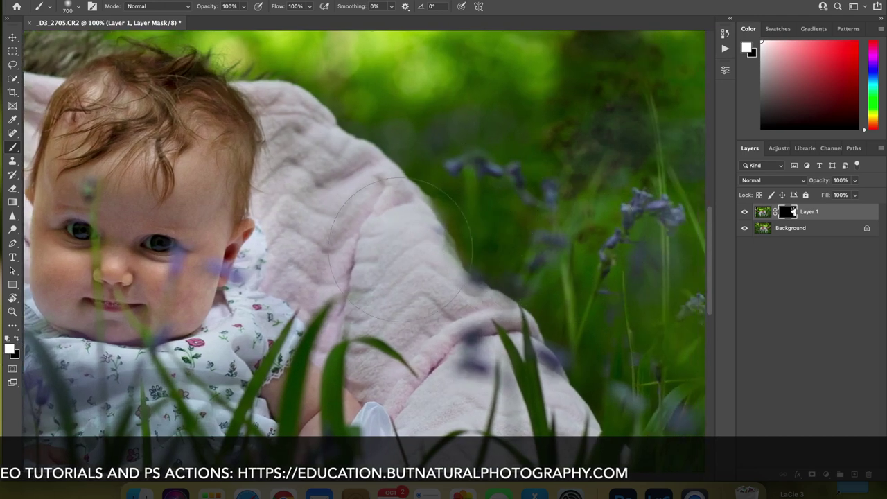
key("bracketleft")
key("bracketleft")
key("bracketleft")
key("bracketleft")
key("bracketleft")
key("bracketleft")
key("bracketleft")
key("bracketleft")
key("bracketleft")
key("bracketleft")
key("bracketleft")
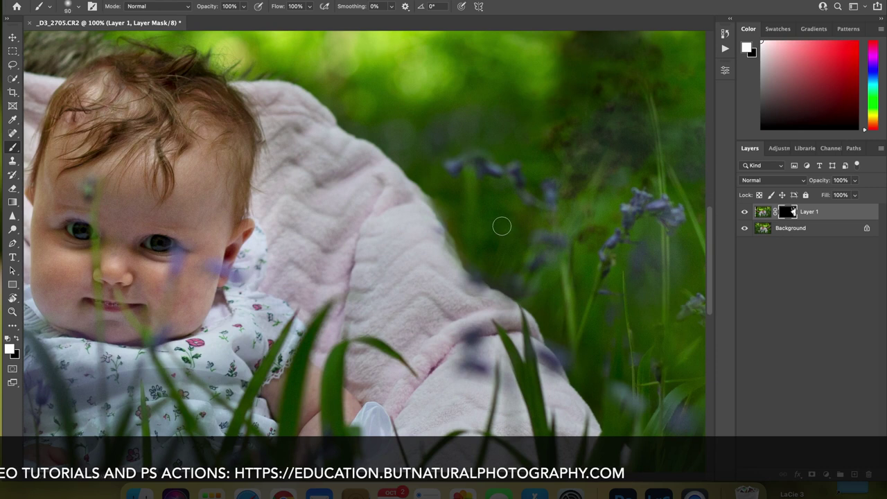
left_click_drag(214, 7, 192, 8)
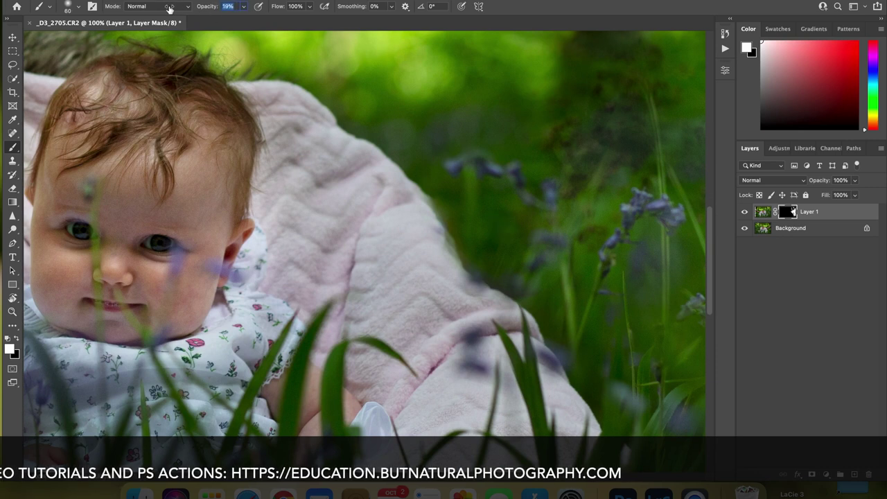
type("18")
key("Return")
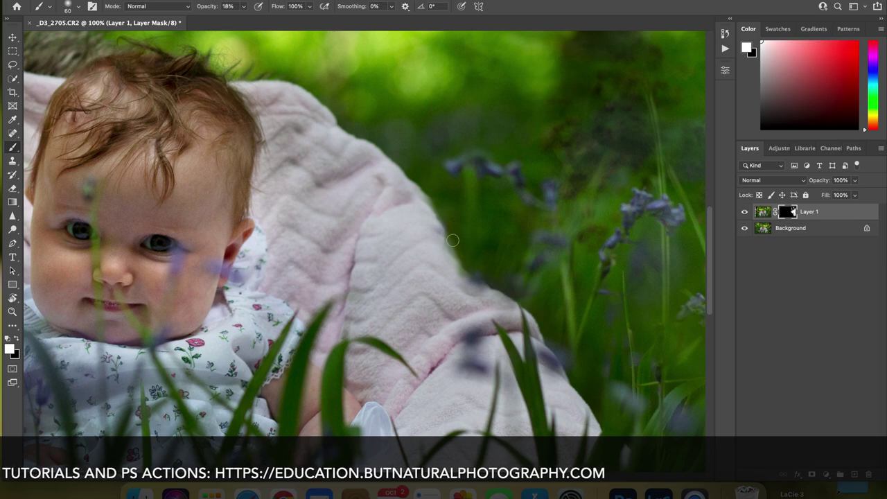
key("super+0")
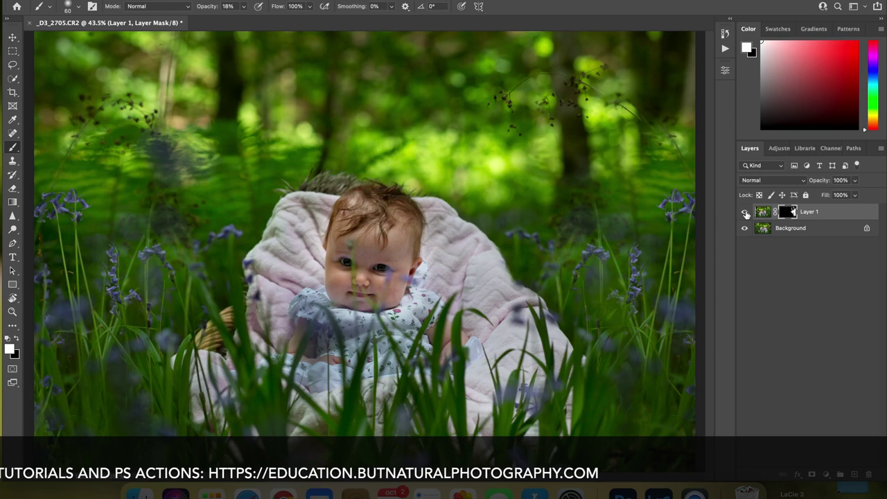
Toggle the mirrored bluebell fix on and off to compare it against the visible arm.
left_click(746, 213)
left_click(746, 214)
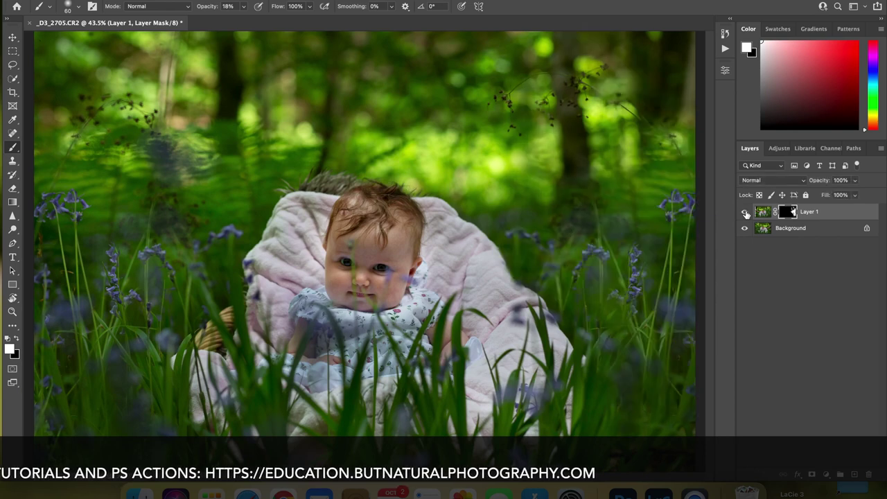
left_click(746, 213)
left_click(746, 213)
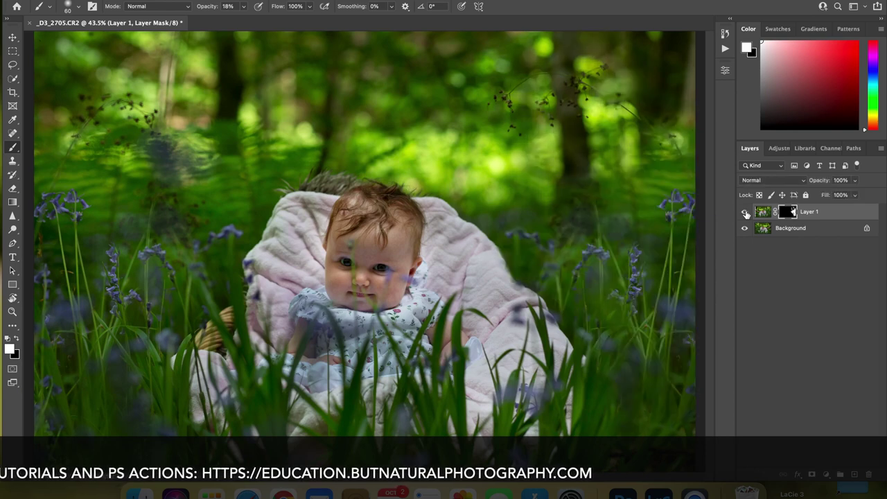
left_click(746, 213)
left_click(746, 213)
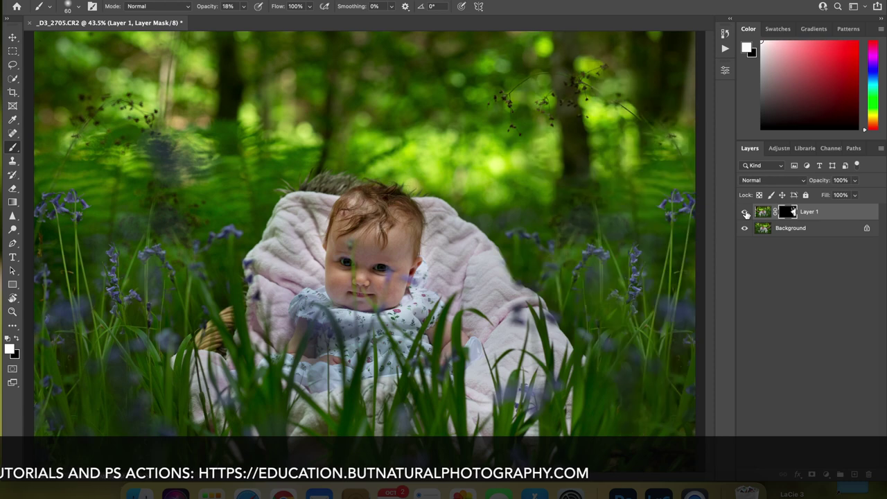
left_click(747, 214)
left_click(747, 213)
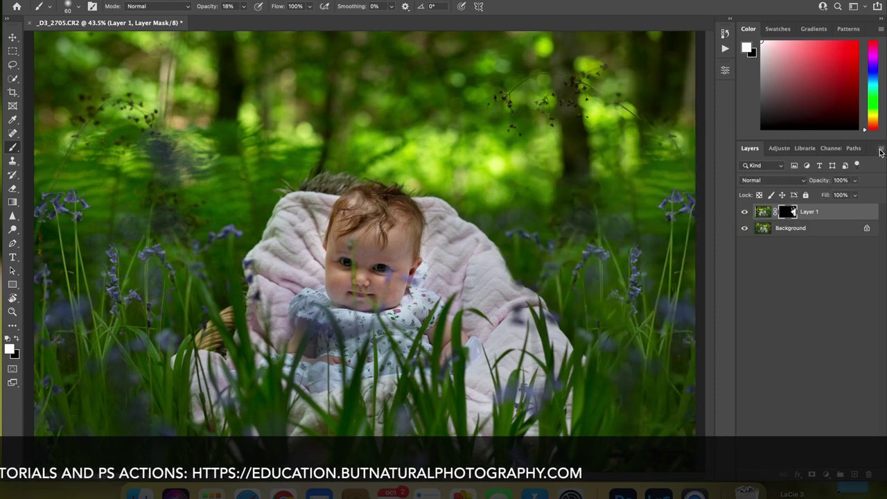
Flatten the image into a single Background layer and zoom to 100%.
left_click(881, 152)
left_click(764, 422)
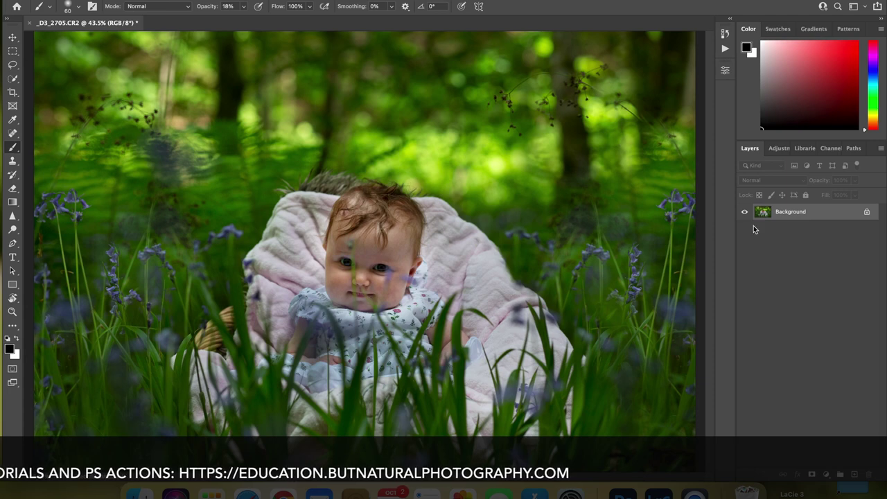
key("super+1")
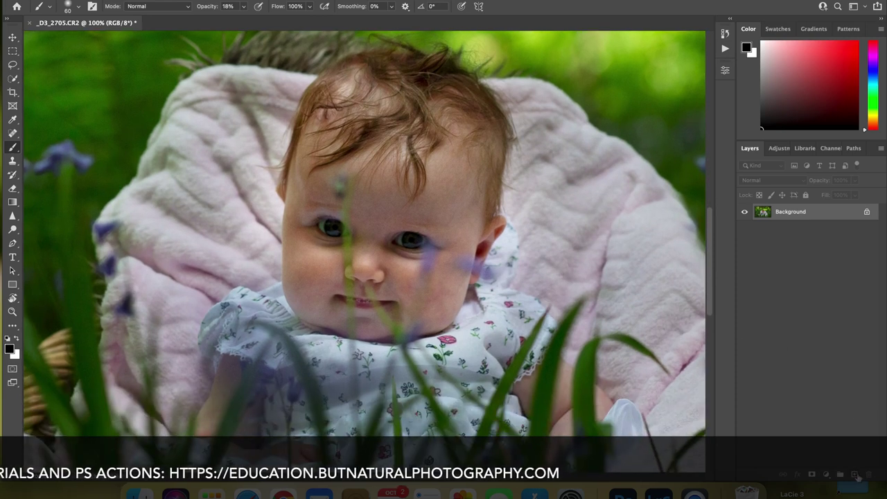
Add a new empty layer and ready the Clone Stamp at 200% zoom with a 60 brush.
left_click(855, 475)
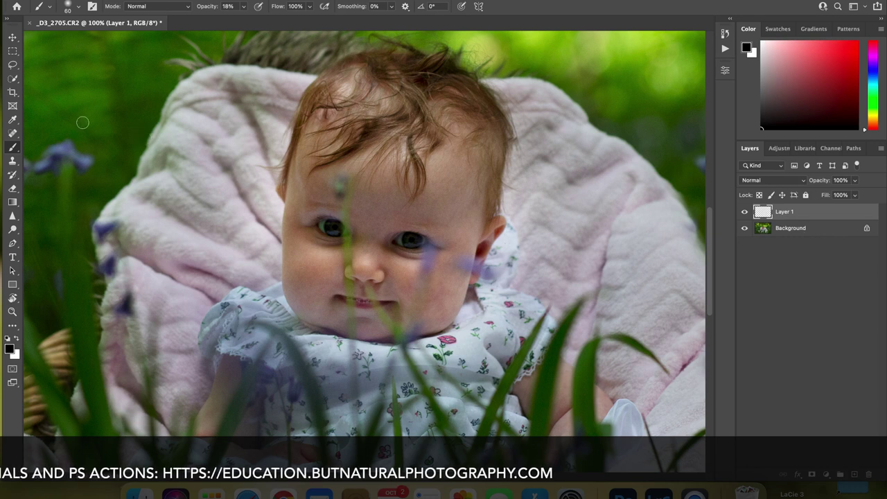
left_click(12, 161)
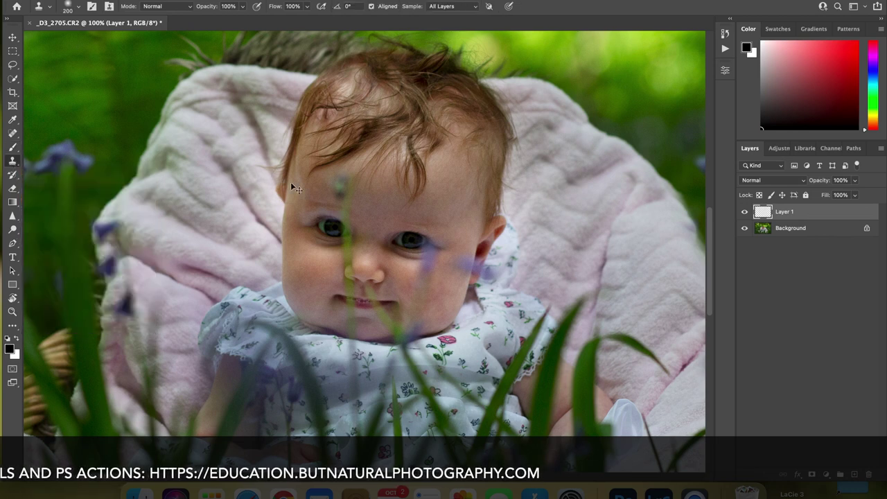
key("super+plus")
key("bracketleft")
key("bracketleft")
key("bracketleft")
key("bracketleft")
key("bracketleft")
key("bracketleft")
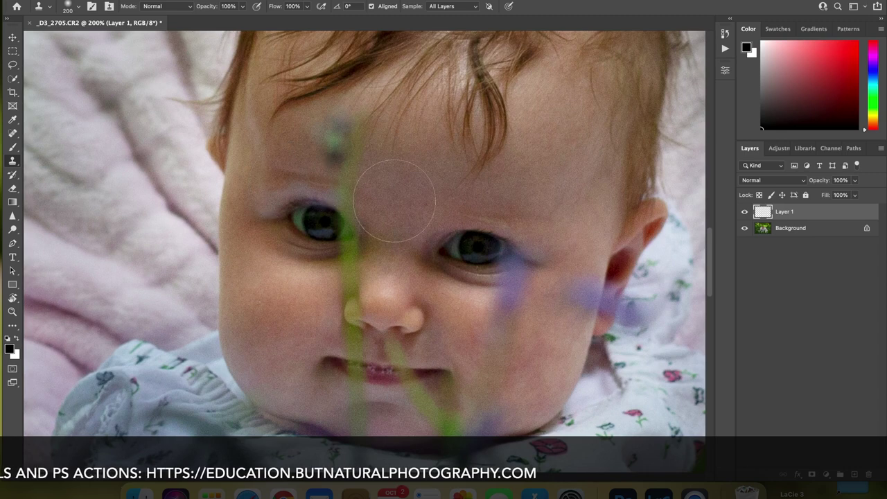
key("bracketleft")
key("bracketleft")
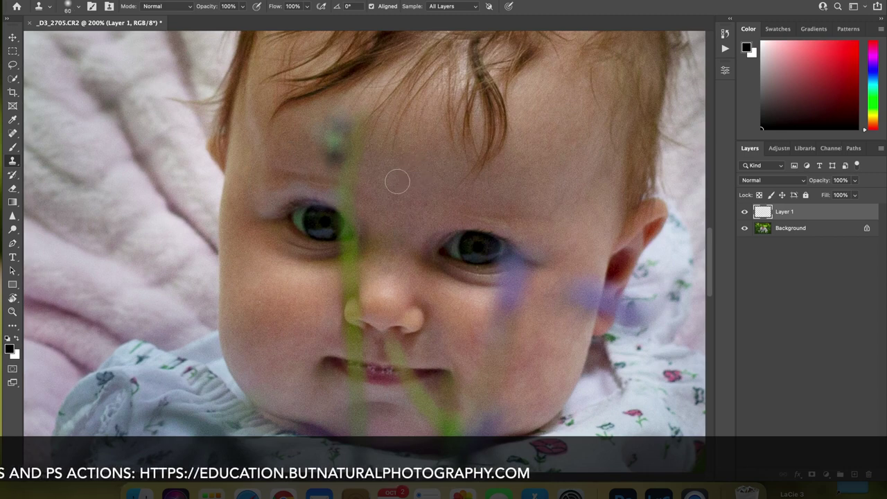
Sample clean forehead skin and clone it over the green stem and blur on the upper forehead.
key("alt")
left_click(397, 181, "alt")
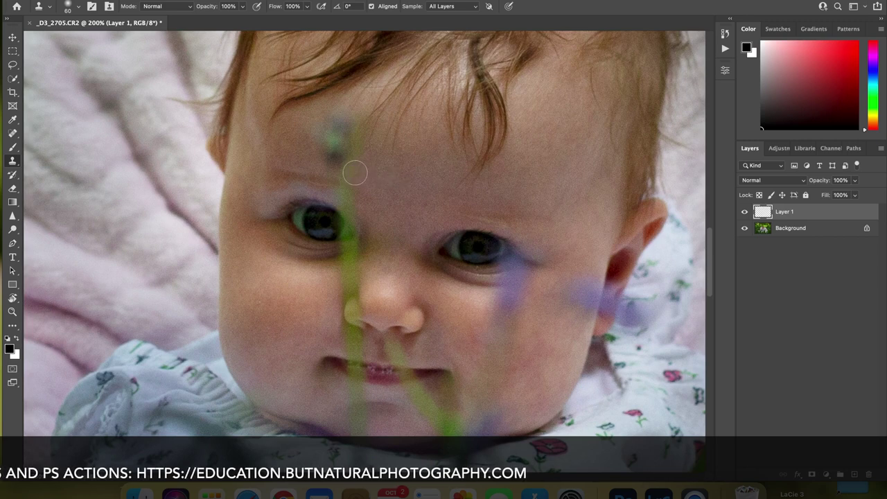
mouse_move(359, 169)
left_mouse_down()
mouse_move(352, 148)
mouse_move(360, 151)
mouse_move(333, 148)
mouse_move(343, 154)
left_mouse_up()
key("alt")
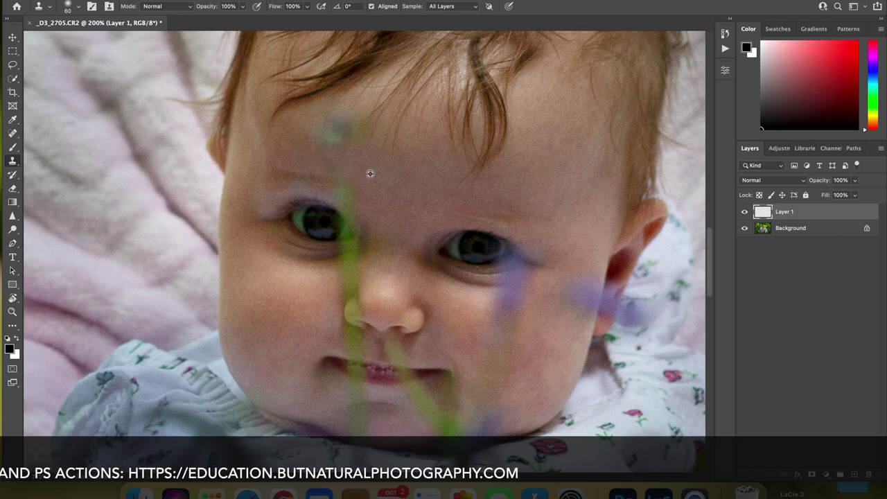
left_click(370, 173, "alt")
left_click_drag(337, 118, 353, 111)
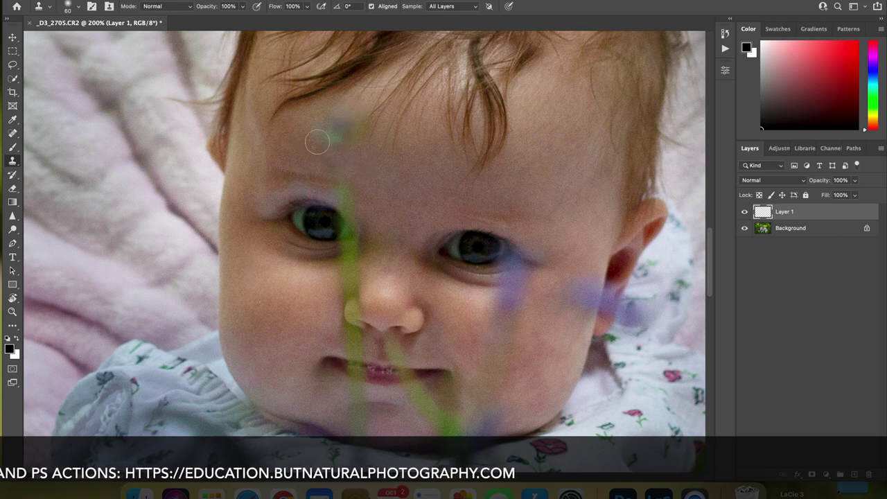
left_click_drag(316, 142, 340, 123)
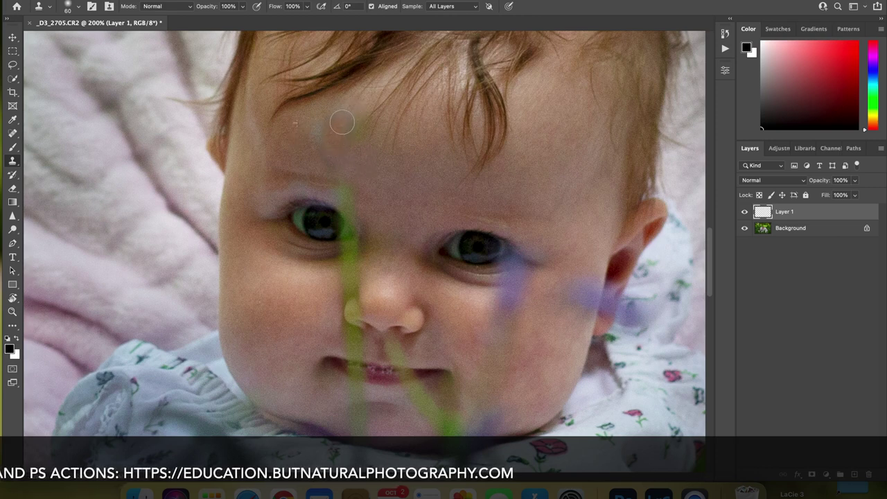
left_click(368, 172, "alt")
left_click_drag(340, 139, 331, 140)
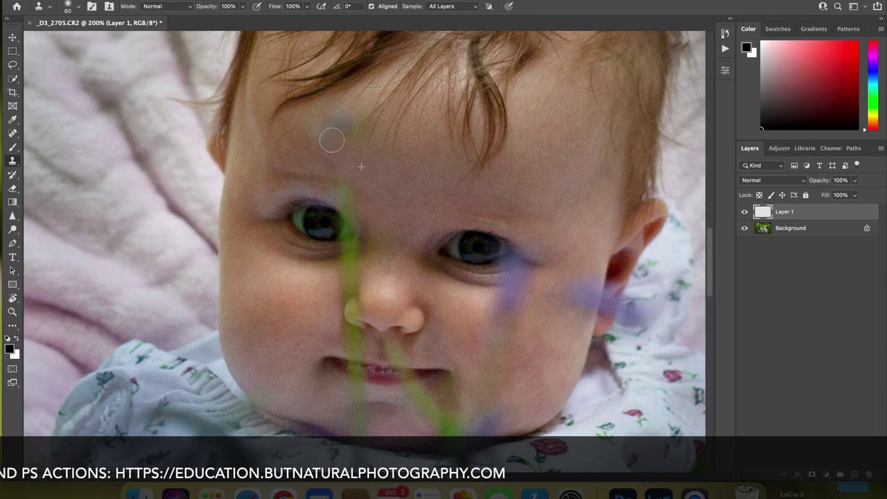
left_click(368, 167, "alt")
Clone nearby skin over the leftover forehead patches and paint out the dark forehead spot.
left_click(356, 133)
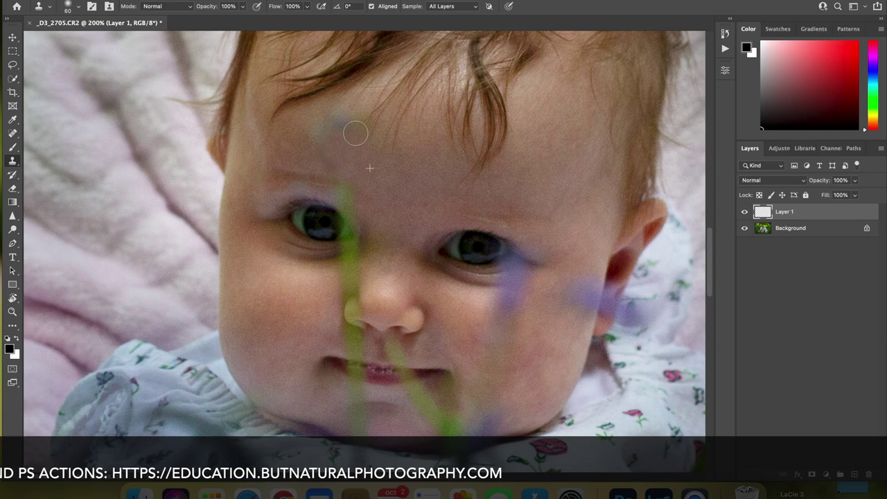
mouse_move(355, 133)
left_mouse_down()
mouse_move(346, 128)
mouse_move(361, 121)
left_mouse_up()
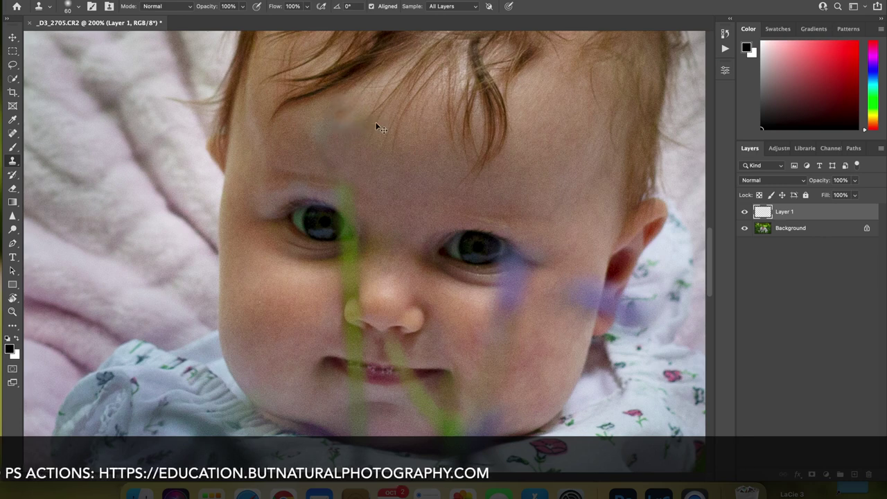
left_click(298, 157, "alt")
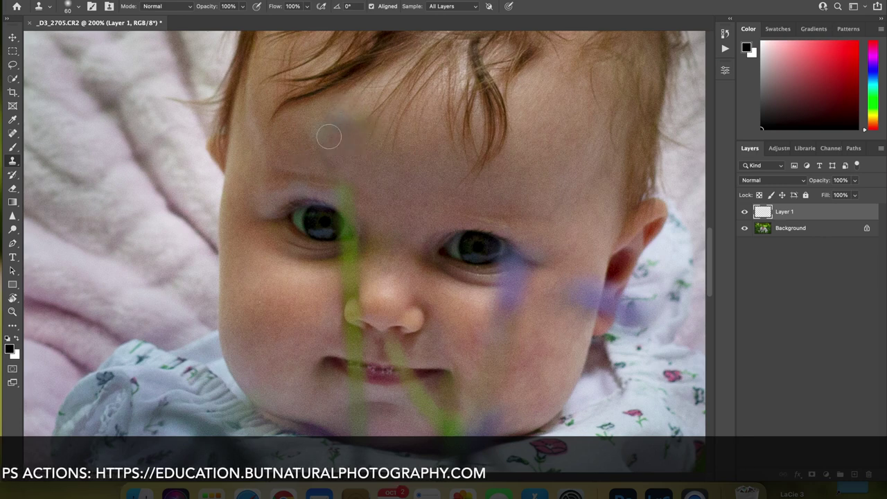
mouse_move(318, 137)
left_mouse_down()
mouse_move(340, 153)
mouse_move(320, 158)
left_mouse_up()
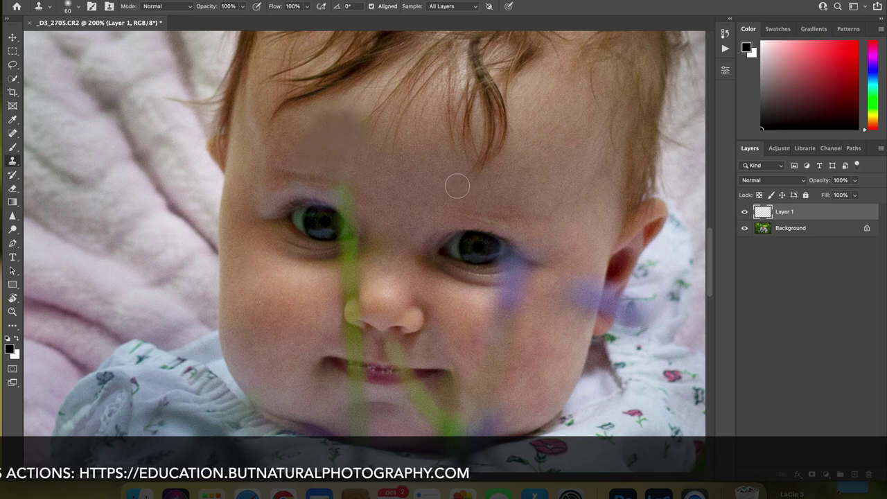
mouse_move(383, 118)
left_mouse_down()
mouse_move(369, 93)
mouse_move(351, 111)
left_mouse_up()
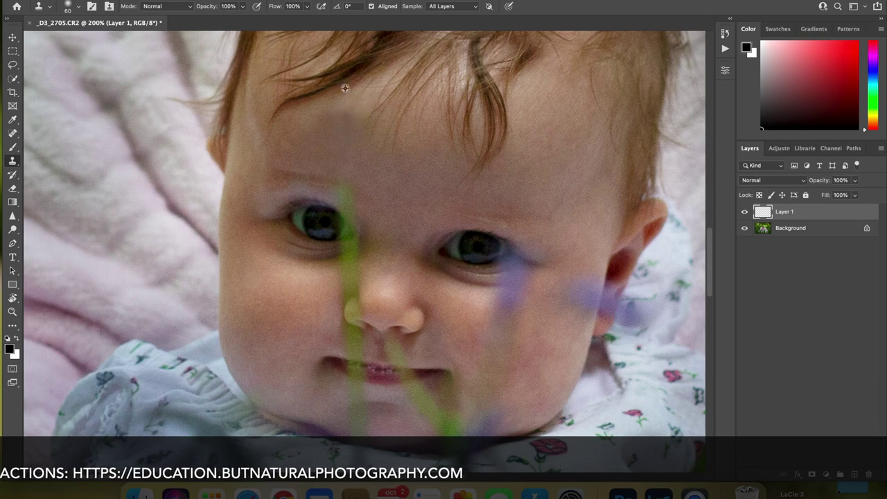
left_click(421, 79)
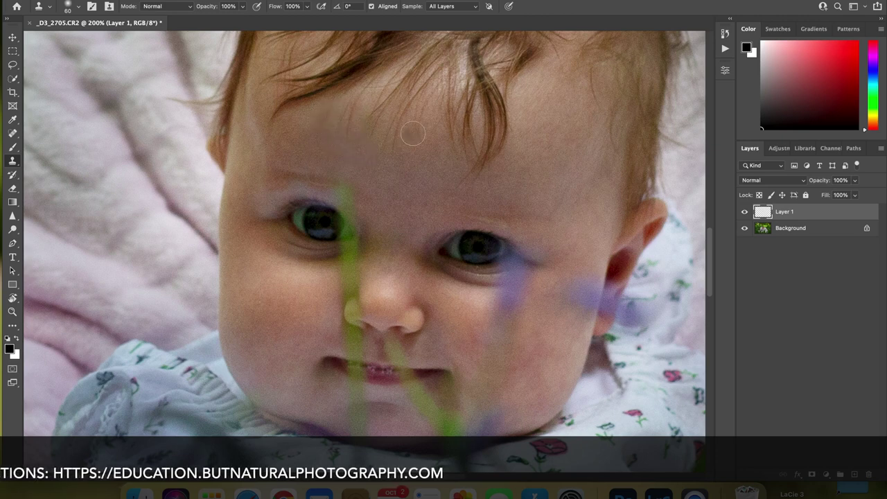
Clone skin over the stem beside the nose, between the eyes, and the green blob left of the nose.
scroll(448, 202, "down", 2)
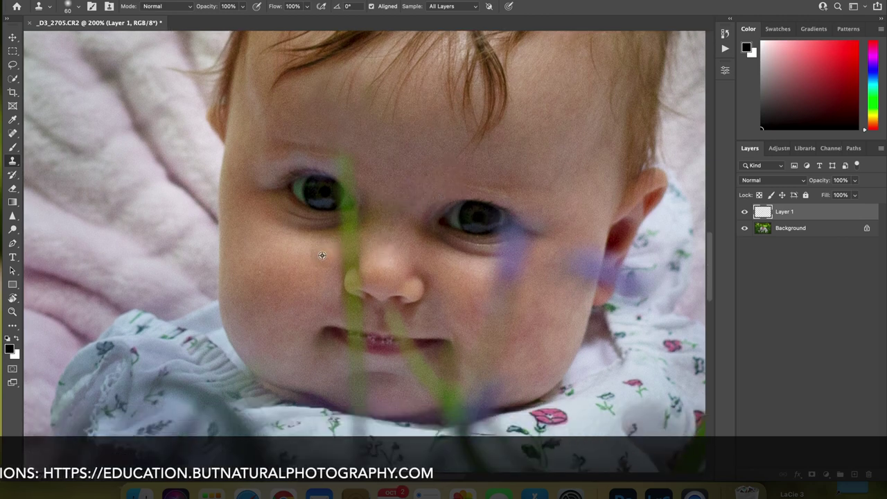
left_click(352, 251)
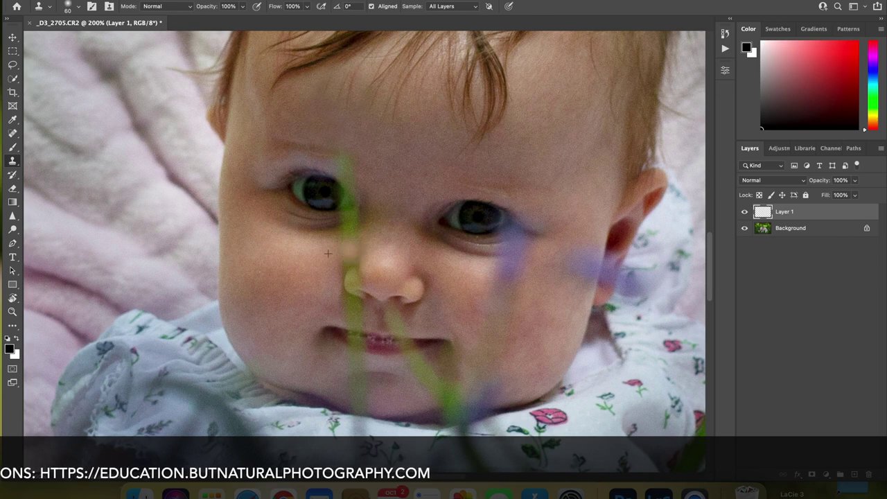
left_click(350, 241)
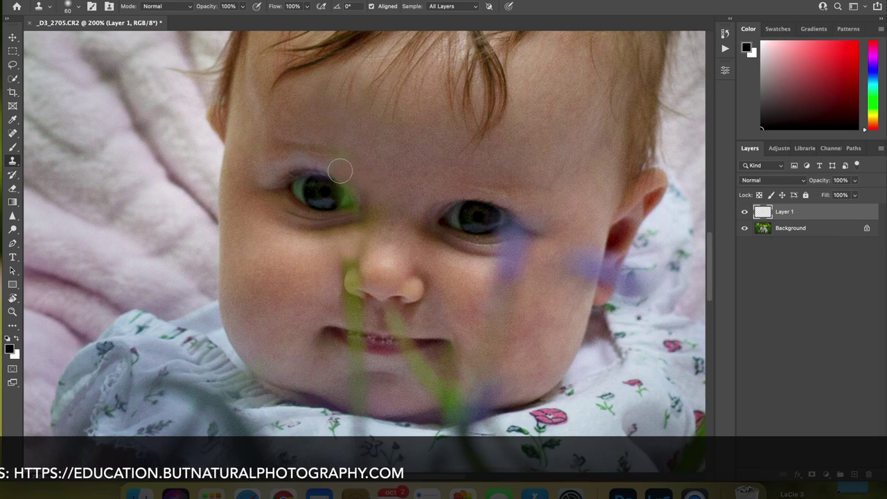
left_click_drag(356, 185, 388, 182)
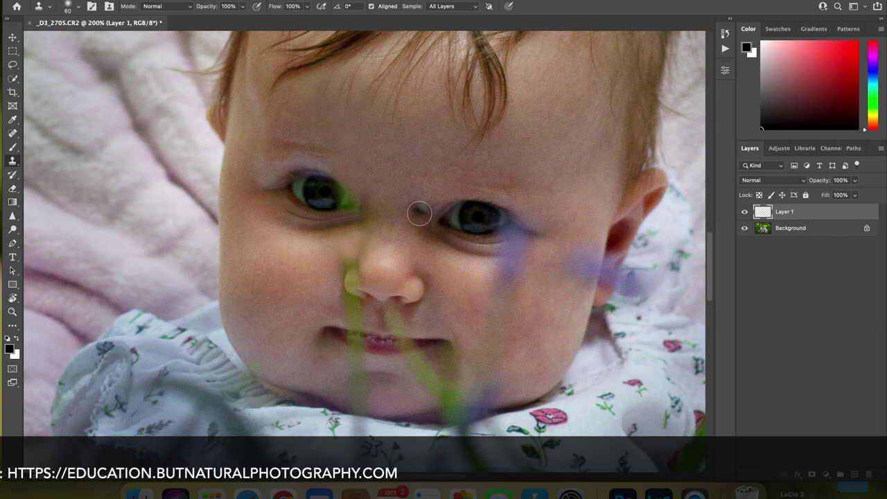
left_click(326, 281)
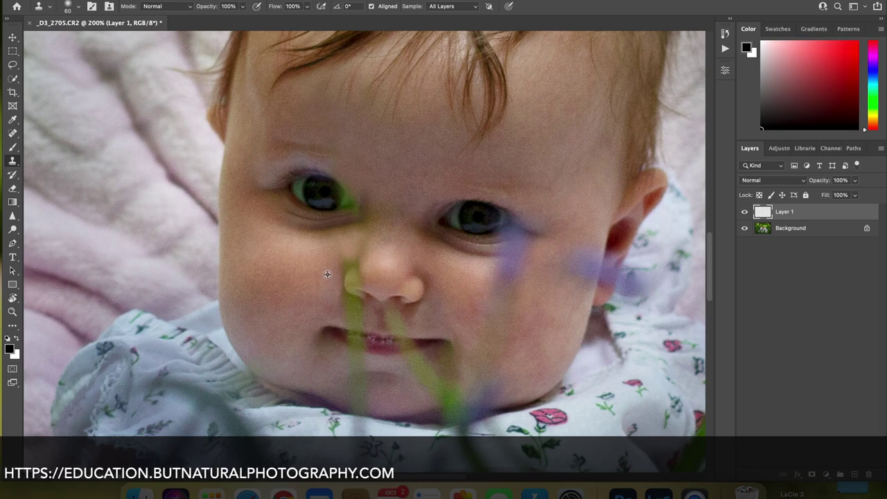
left_click(349, 262)
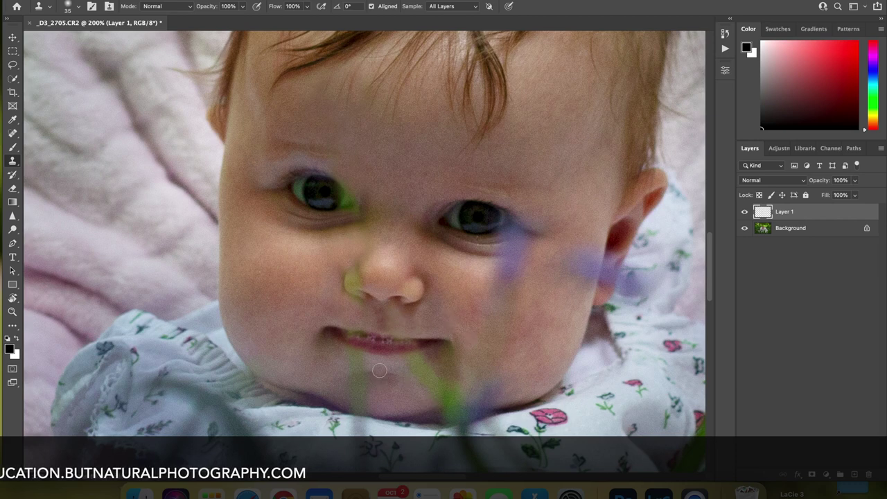
Enlarge the brush to 40, clone skin over the chin grass, and undo a stroke on the purple blur.
key("bracketright")
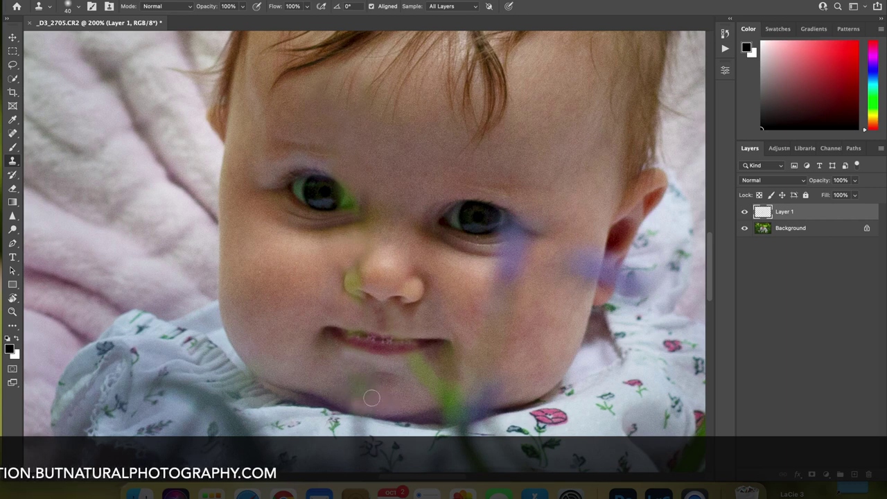
mouse_move(355, 388)
left_mouse_down()
mouse_move(353, 395)
mouse_move(364, 392)
mouse_move(344, 400)
mouse_move(361, 409)
mouse_move(355, 393)
left_mouse_up()
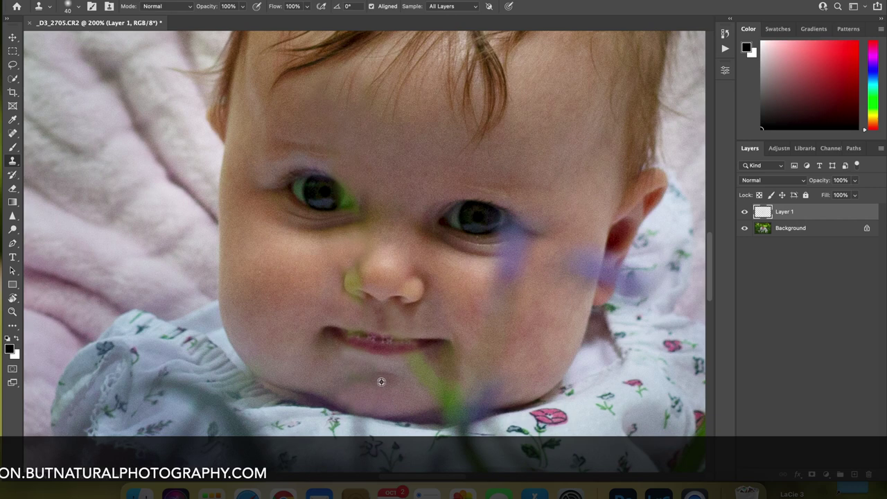
left_click(381, 375, "alt")
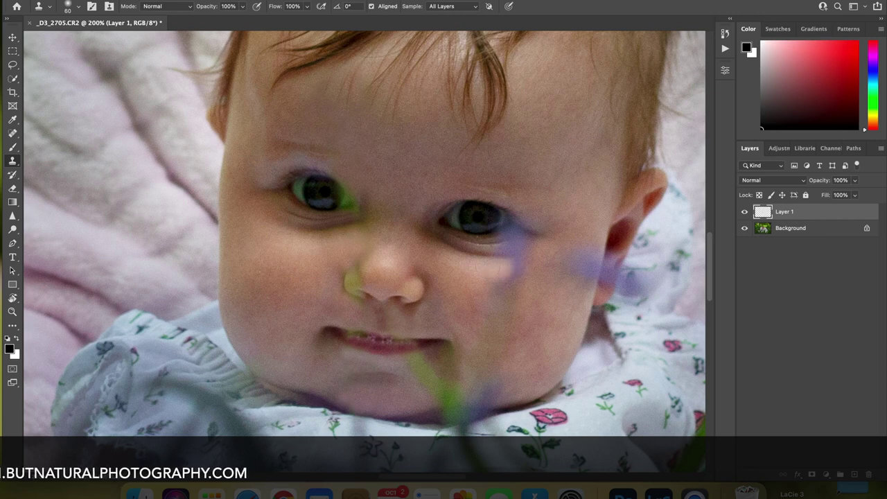
left_click_drag(513, 268, 511, 280)
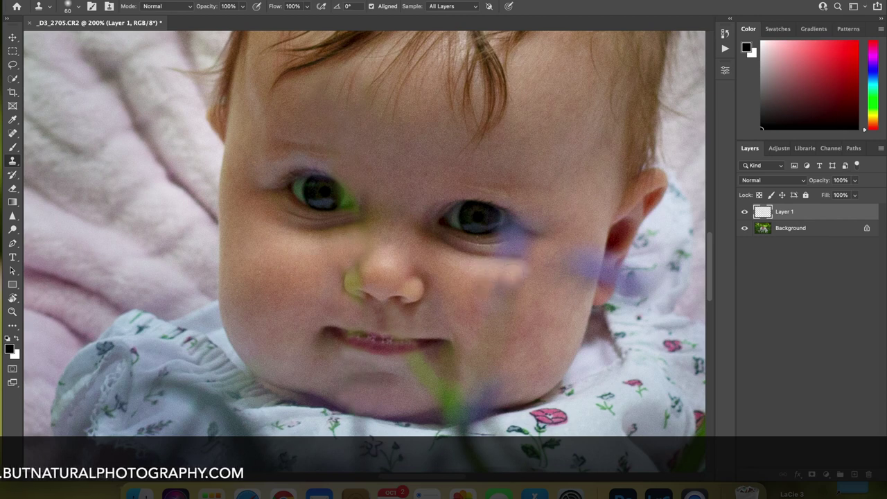
key("super+z")
key("super+z")
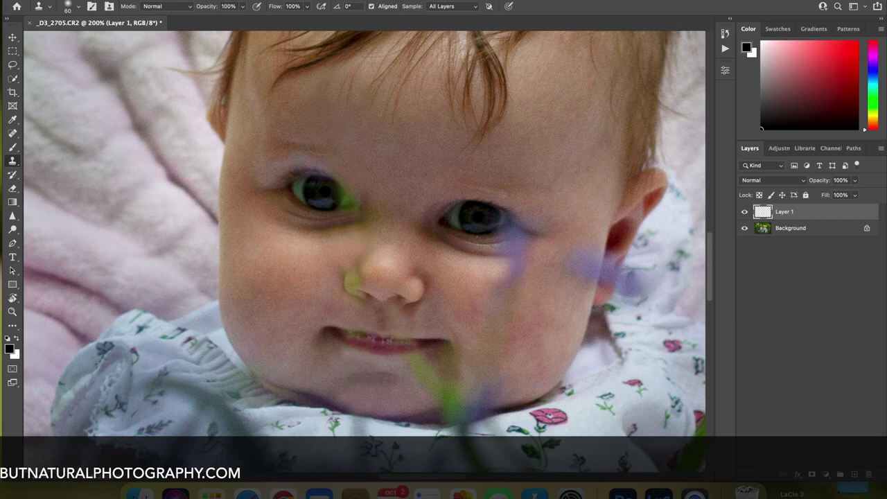
Set Clone Stamp blending to Lighten mode at 62% opacity.
left_click(179, 11)
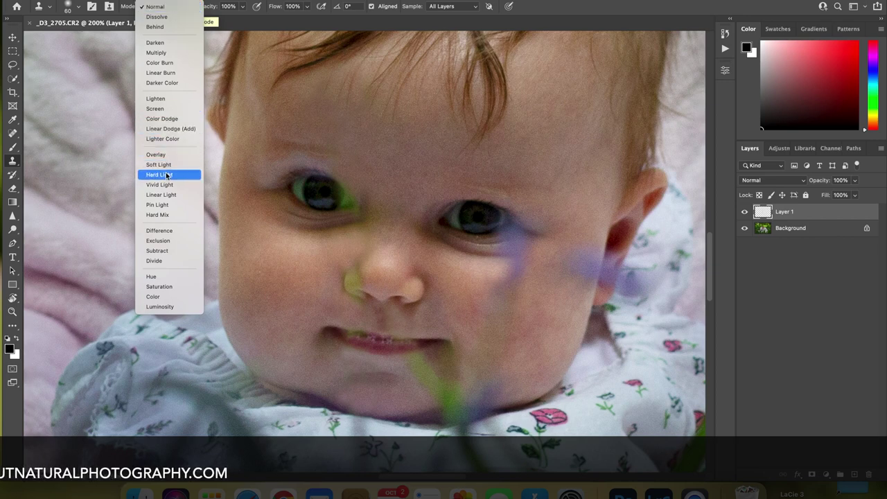
left_click(166, 98)
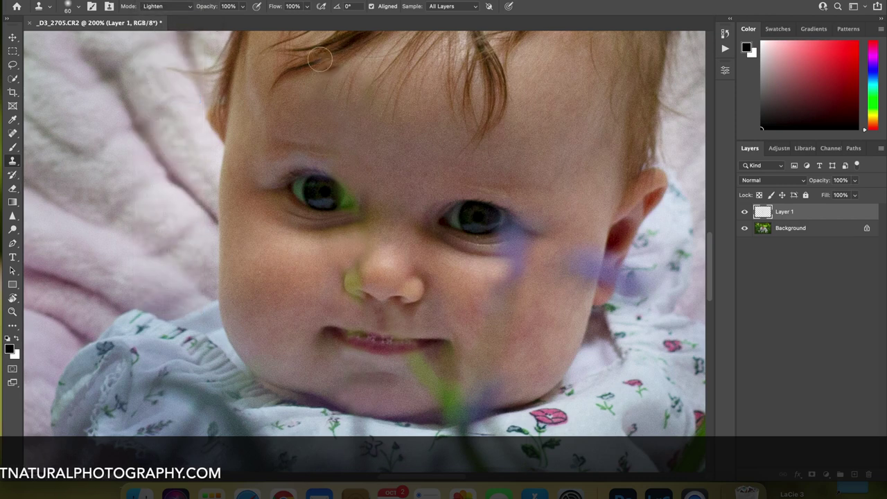
left_click_drag(215, 10, 190, 9)
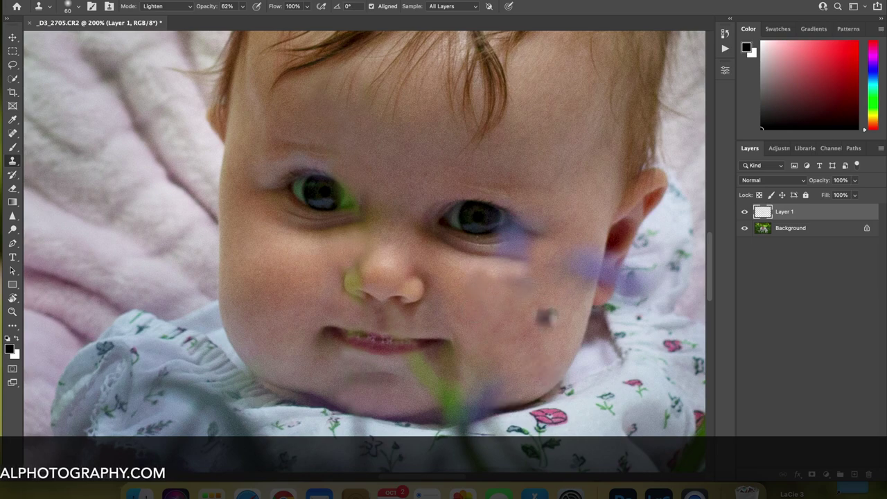
key("super+0")
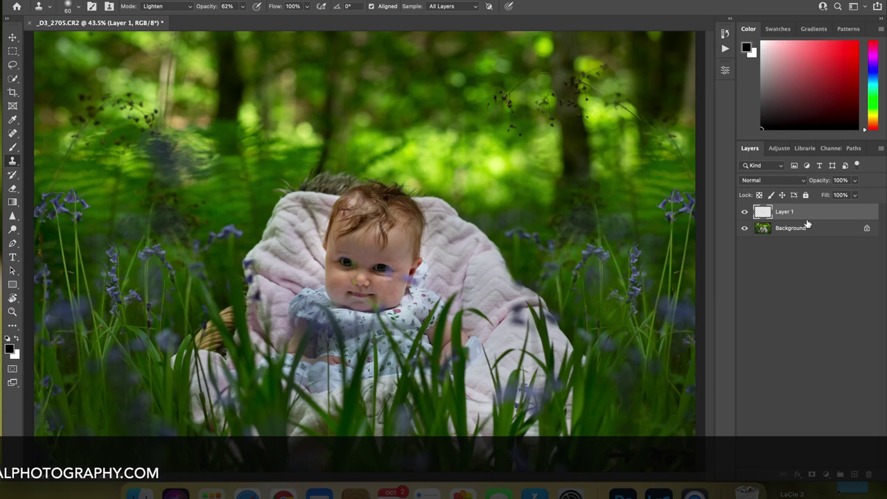
Zoom back in to 200% and clone clean skin over the grass marks on the chin.
key("super+equal")
key("super+equal")
key("super+equal")
key("super+equal")
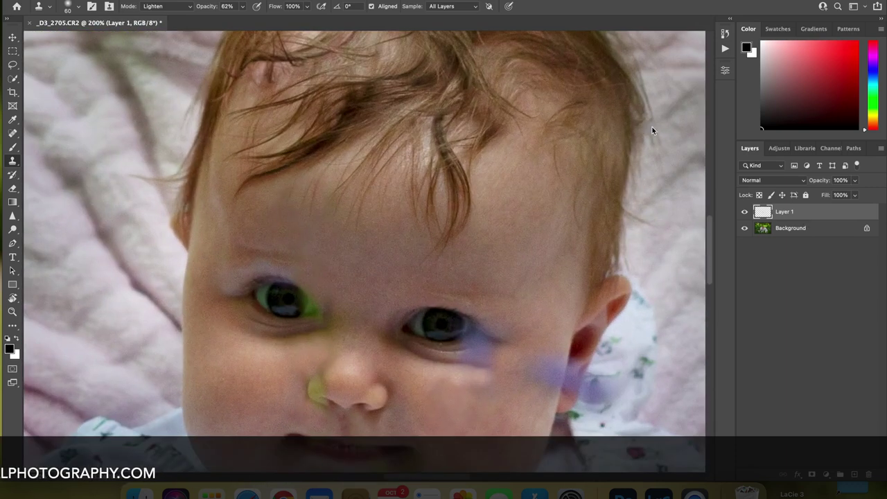
scroll(485, 261, "down", 5)
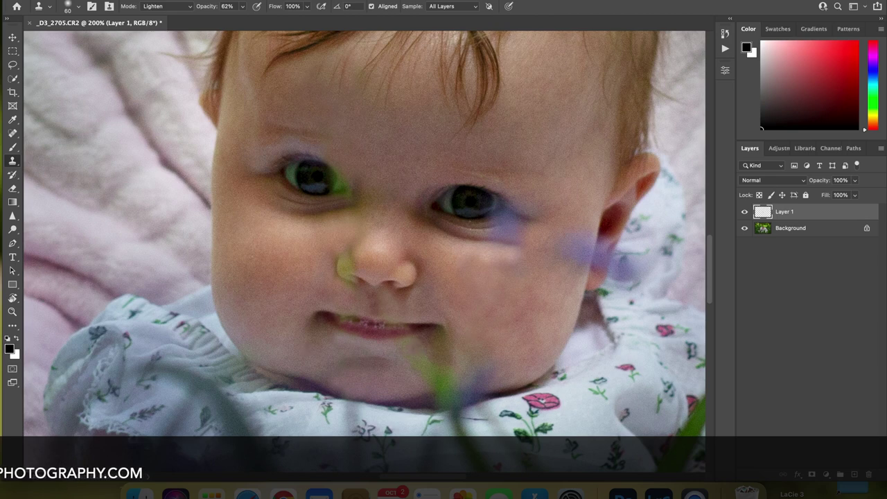
mouse_move(409, 351)
left_mouse_down()
mouse_move(429, 376)
mouse_move(429, 360)
left_mouse_up()
left_click(306, 357, "alt")
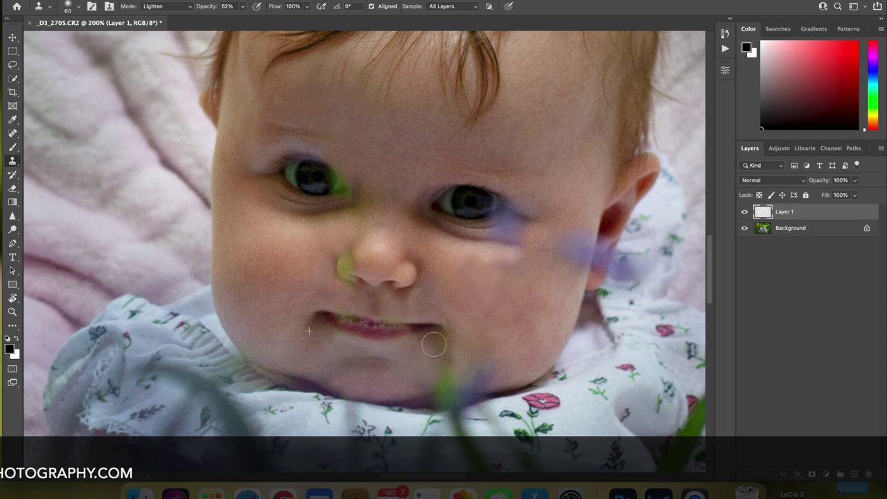
left_click(317, 346, "alt")
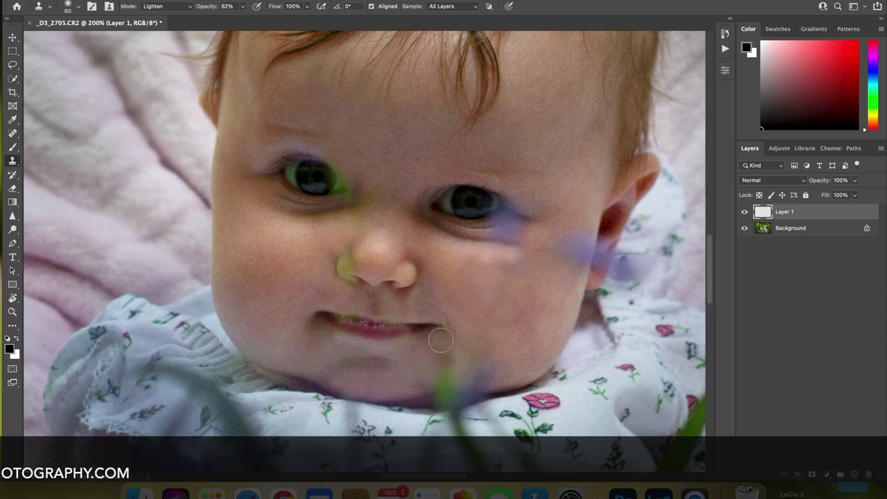
left_click_drag(439, 340, 439, 353)
Clone skin along the lower cheek and under the chin, undoing one blotchy stroke.
left_click(415, 367, "alt")
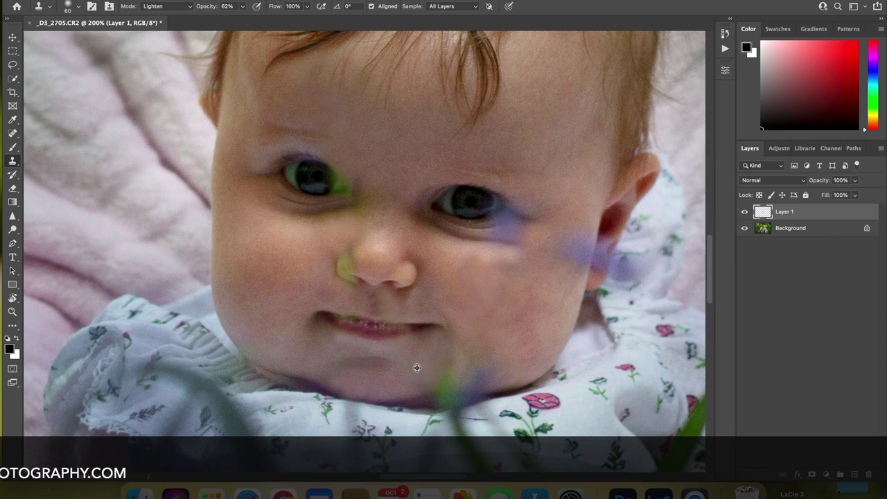
mouse_move(444, 369)
left_mouse_down()
mouse_move(443, 378)
mouse_move(511, 371)
mouse_move(484, 373)
left_mouse_up()
left_click(495, 330, "alt")
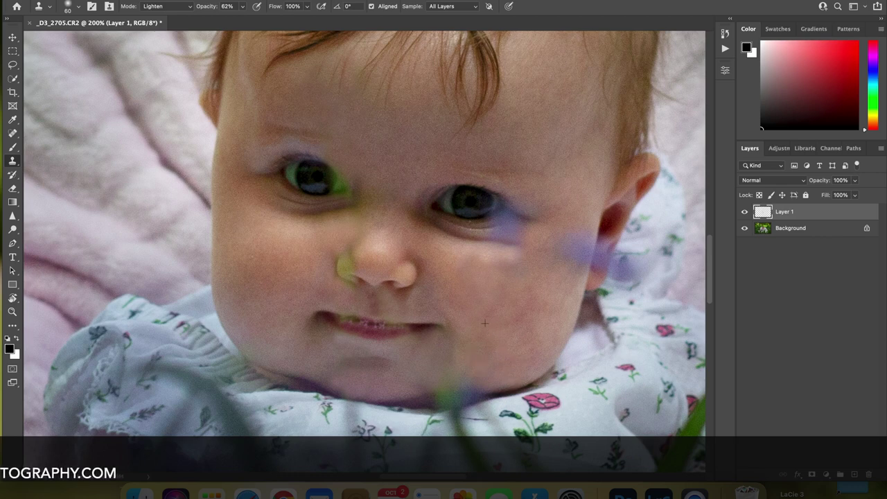
left_click(490, 335, "alt")
left_click_drag(444, 389, 482, 373)
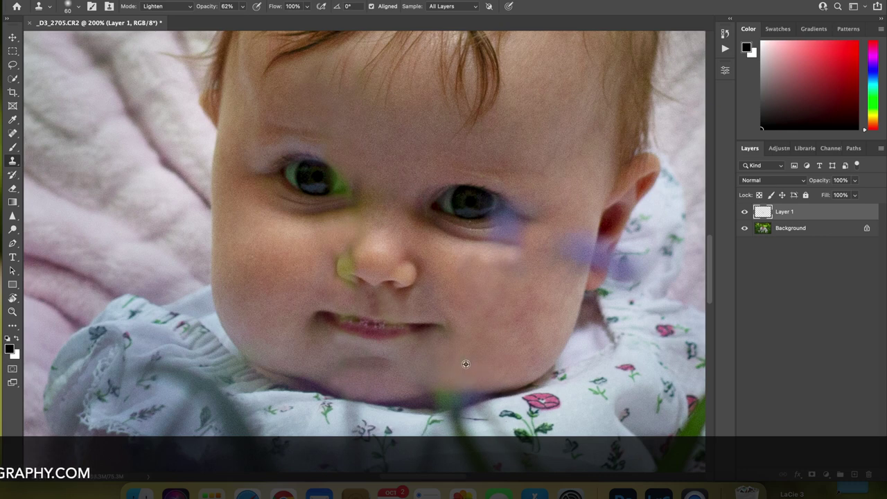
mouse_move(439, 385)
left_mouse_down()
mouse_move(467, 362)
mouse_move(491, 375)
left_mouse_up()
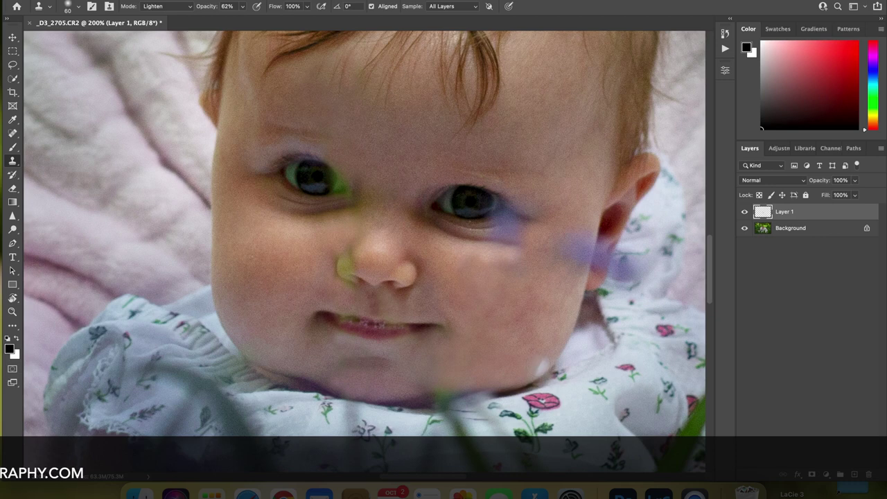
key("super+z")
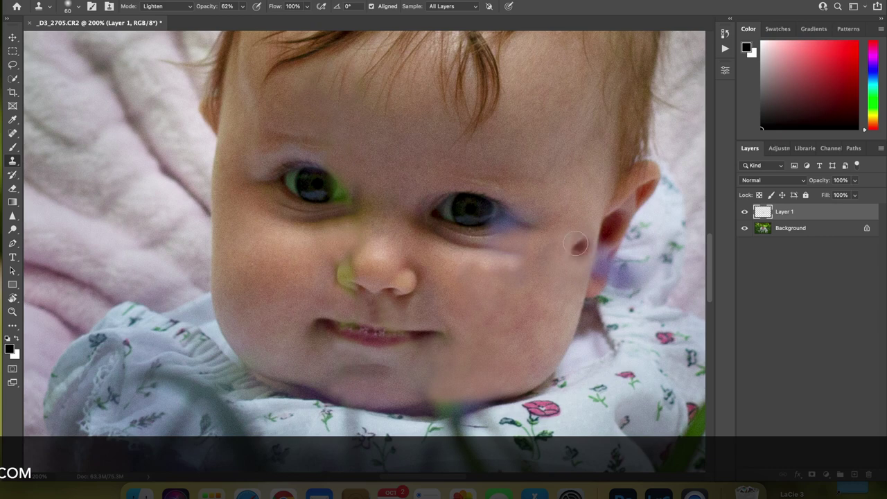
Lighten the purple spot under the right eye, then switch cloning to Normal at 96% opacity.
left_click(472, 239)
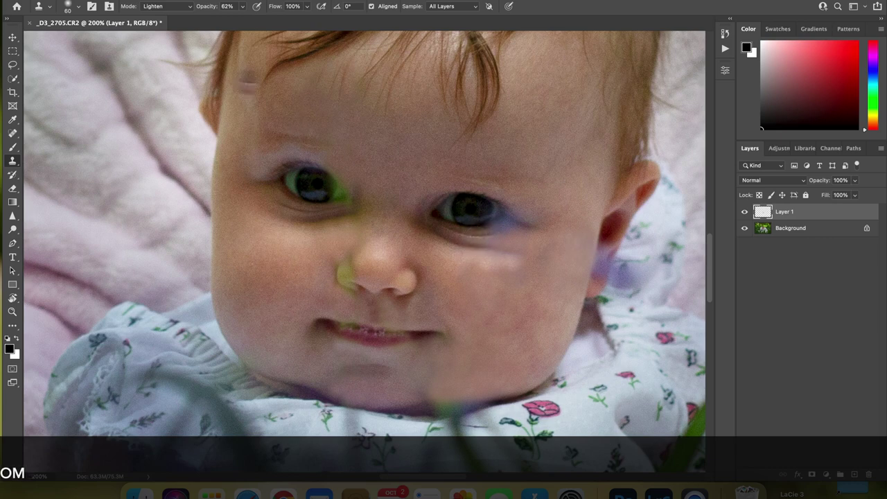
left_click_drag(215, 7, 229, 7)
left_click(160, 9)
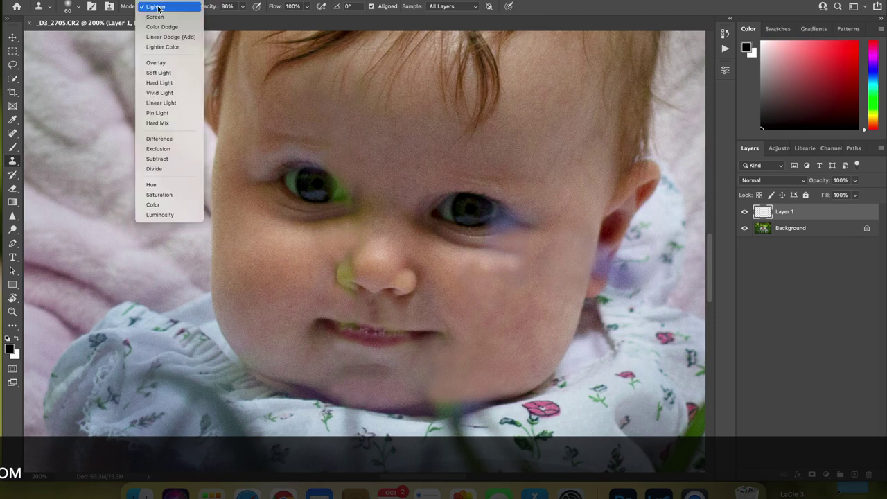
left_click(156, 9)
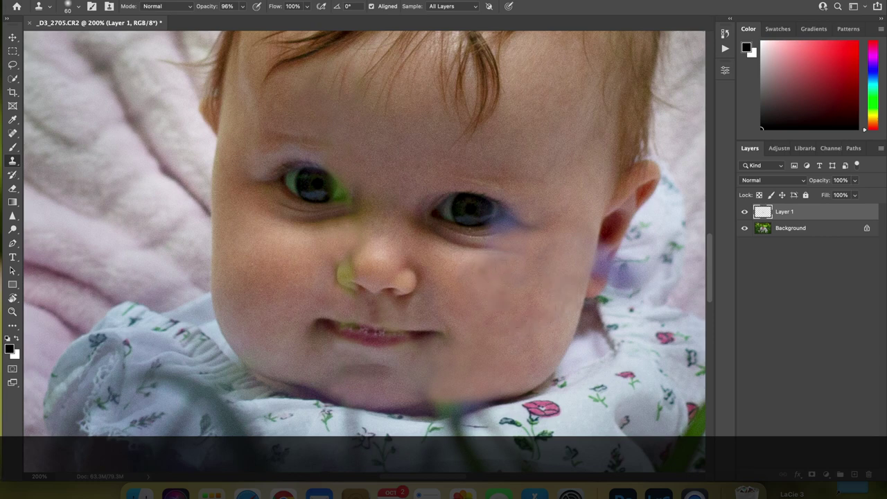
scroll(498, 298, "up", 3)
scroll(497, 298, "left", 2)
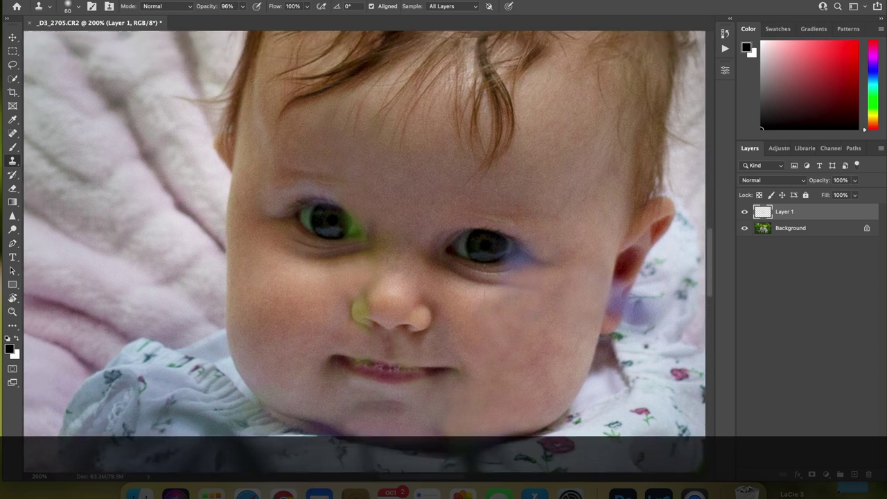
key("super+minus")
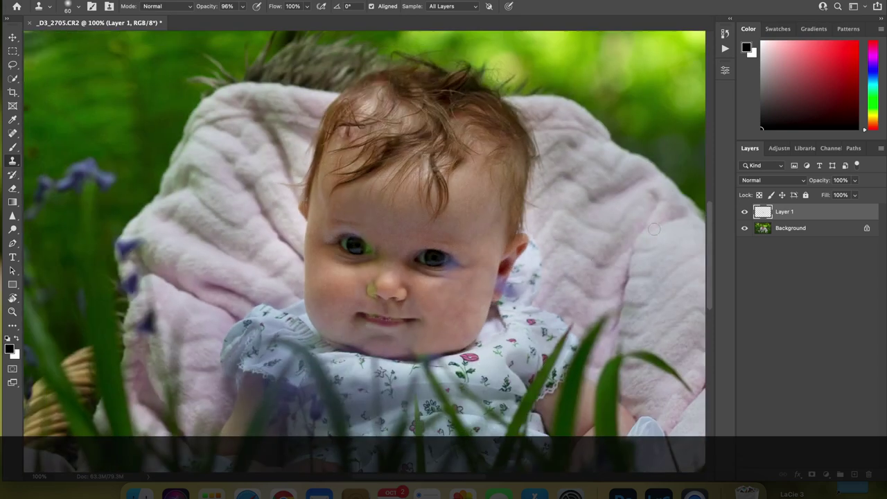
Toggle retouching Layer 1 against the grassy original face, then flatten everything into one Background layer.
left_click(745, 214)
left_click(745, 214)
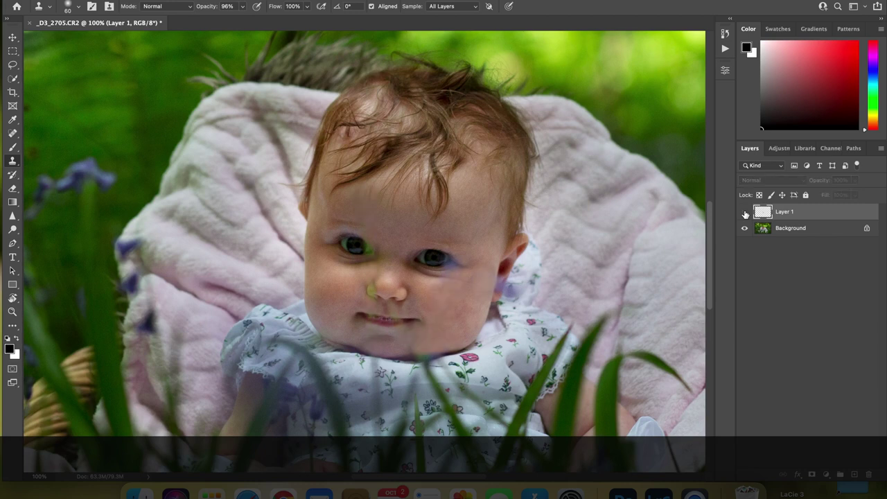
left_click(745, 214)
left_click(745, 214)
left_click(745, 215)
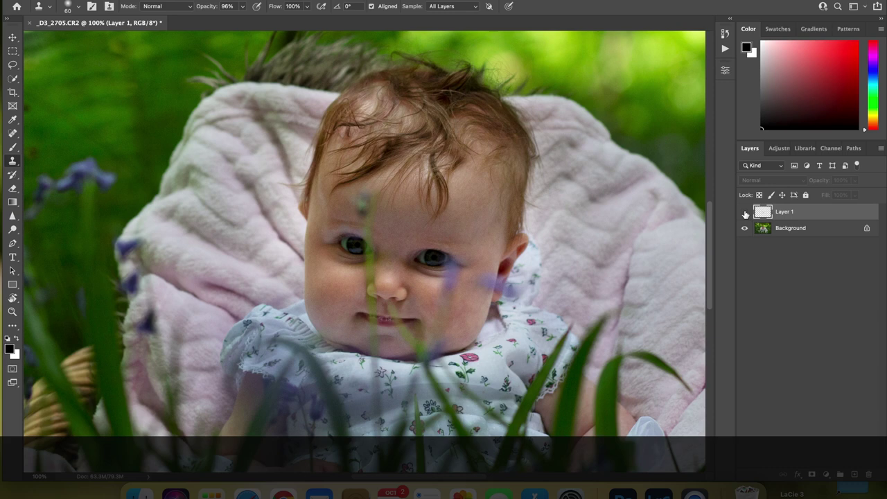
left_click(745, 214)
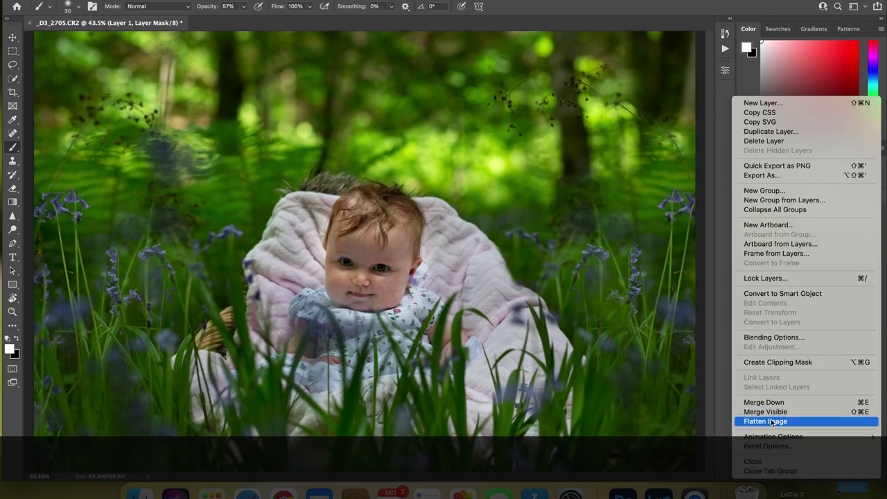
left_click(773, 421)
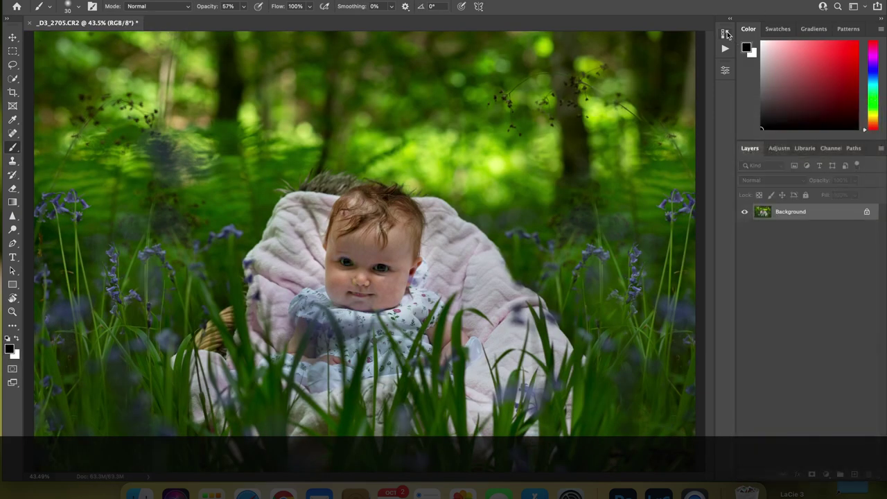
key("super+minus")
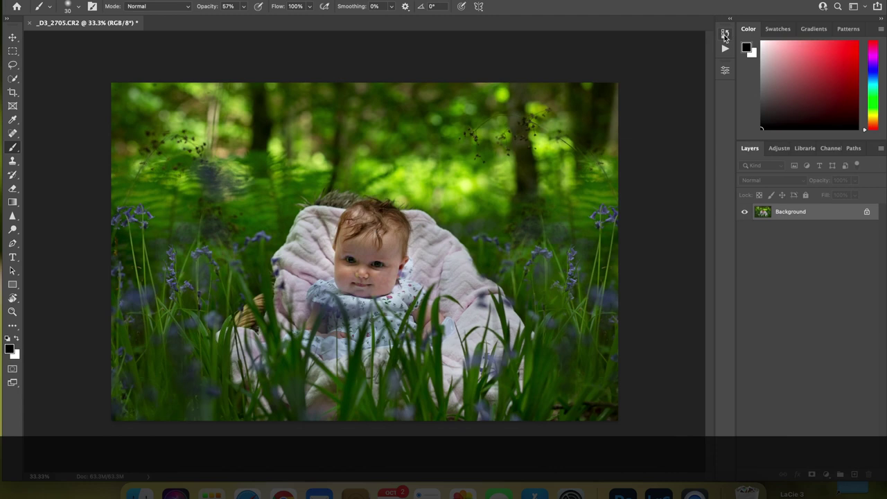
In History, switch between the _D3_2705.CR2 original and Snapshot 1, ending on Snapshot 1.
left_click(725, 35)
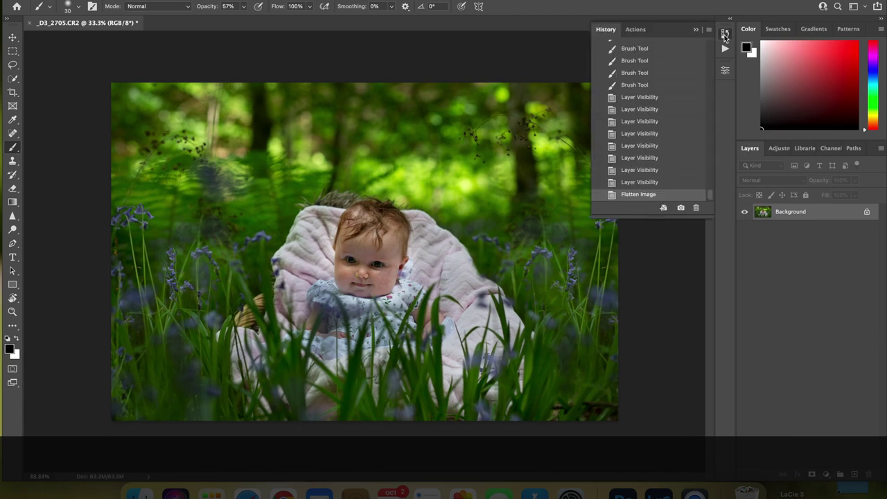
scroll(667, 128, "up", 10)
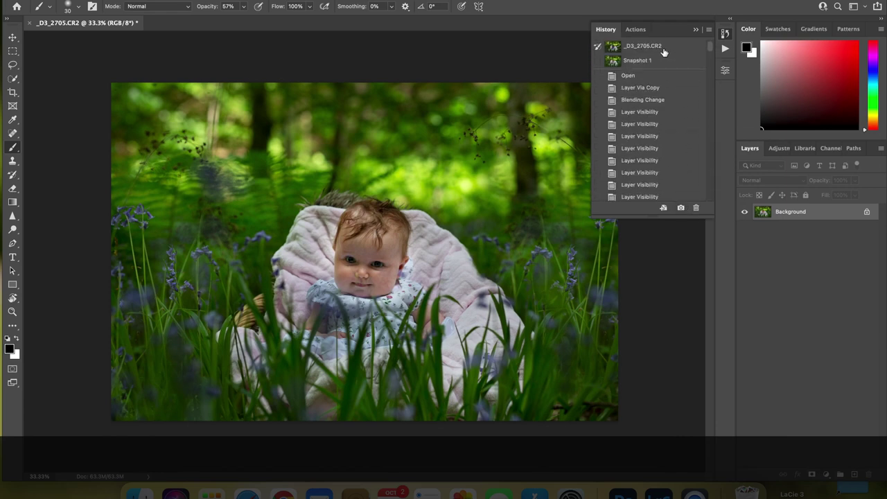
left_click(662, 48)
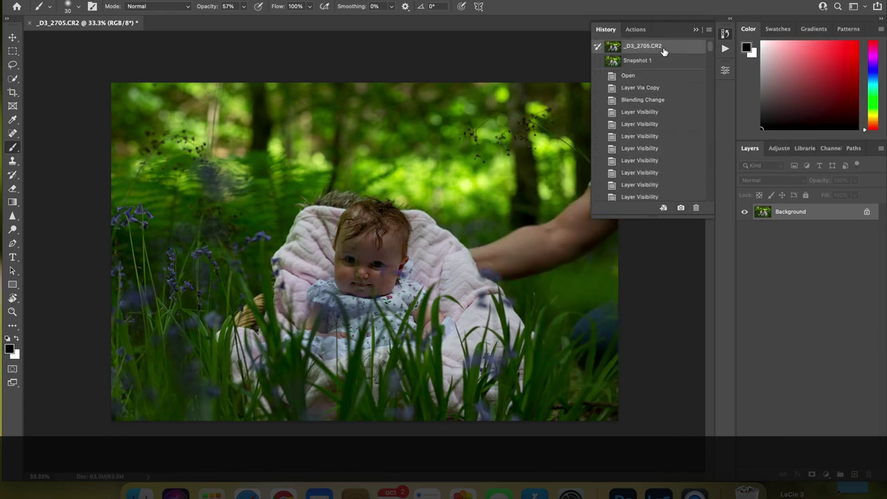
left_click(649, 61)
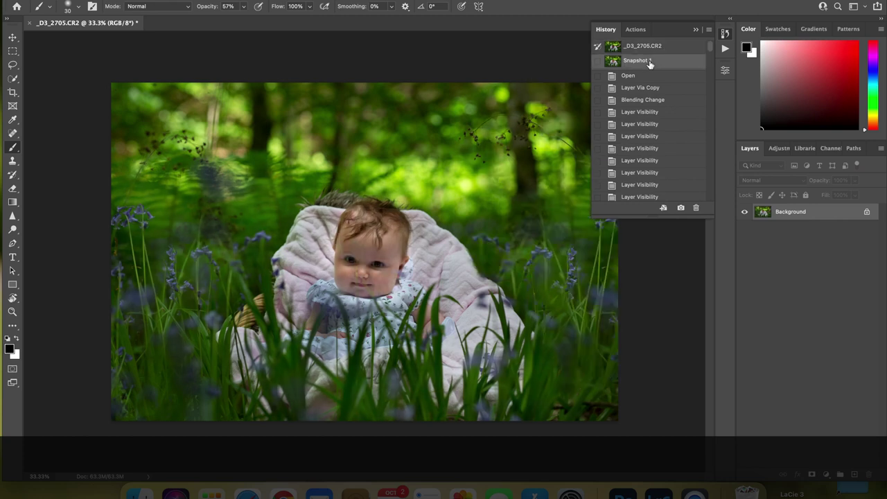
left_click(652, 48)
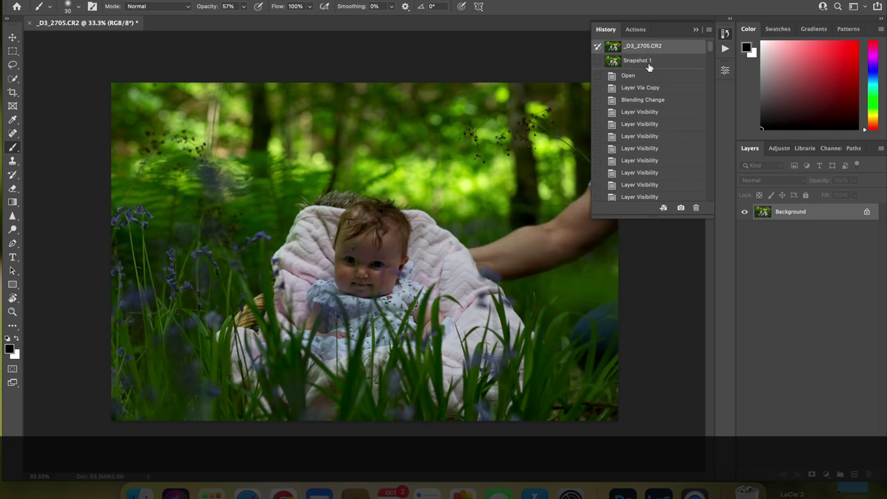
left_click(649, 62)
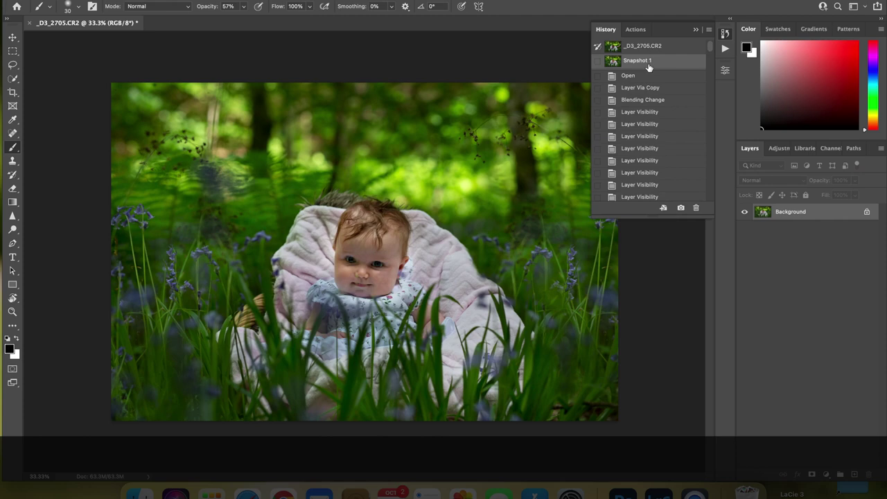